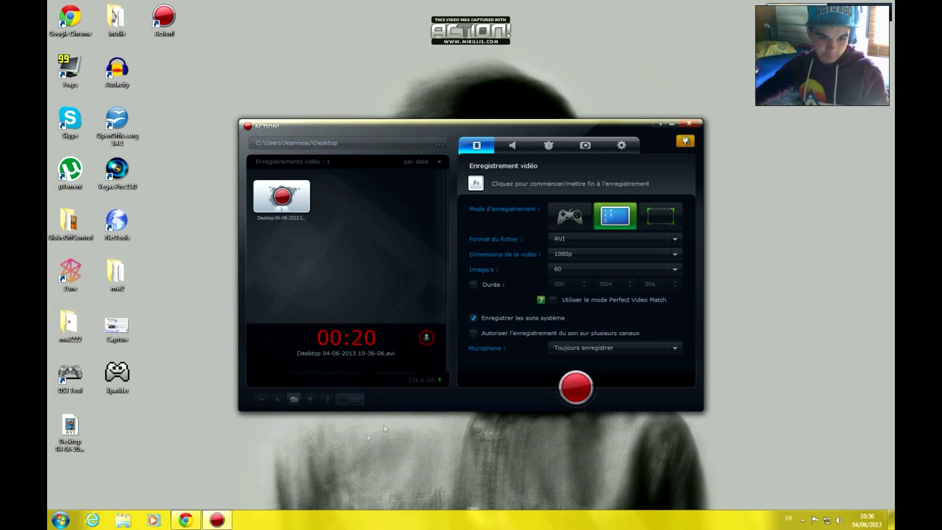
Switch to Chrome, replace the Facebook tab with a blank one, and return to the MotioninJoy download page
{"action": "left_click", "coordinate": [673, 124]}
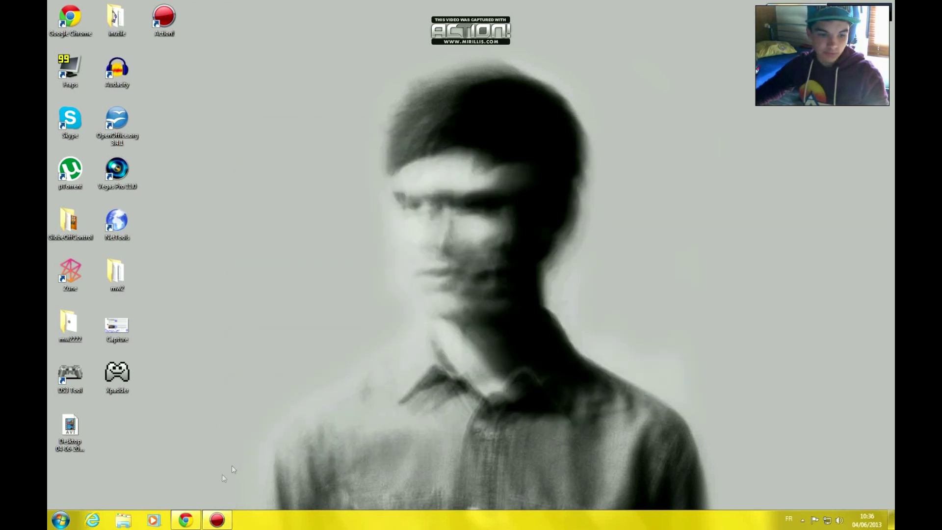
{"action": "left_click", "coordinate": [185, 520]}
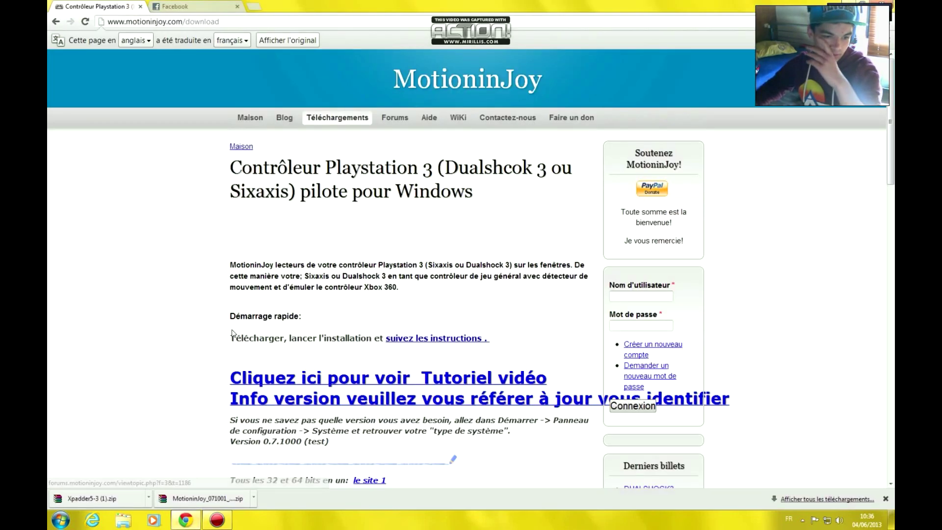
{"action": "left_click", "coordinate": [237, 5]}
{"action": "left_click", "coordinate": [150, 6]}
{"action": "left_click", "coordinate": [111, 8]}
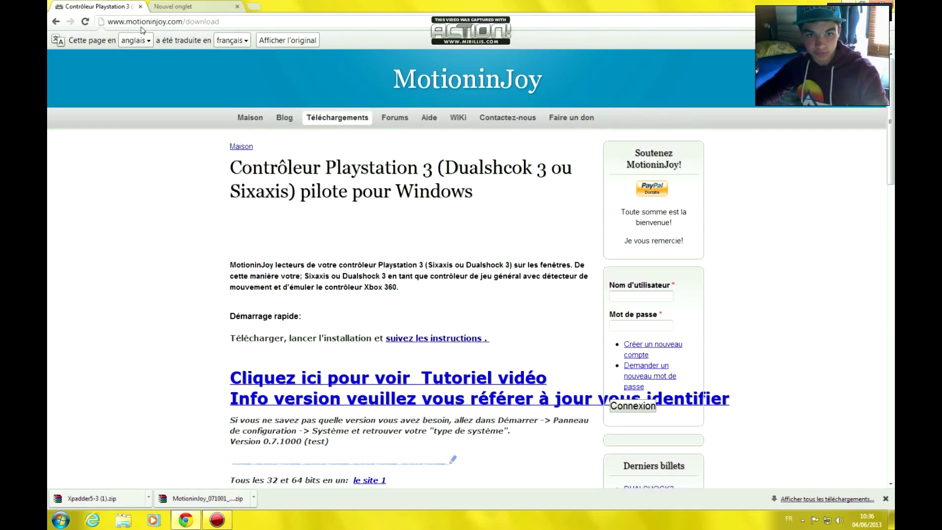
Search the web for "xpadder", view the Comment Ça Marche download page, and put the browser away
{"action": "left_click", "coordinate": [175, 8]}
{"action": "type", "text": "xpadder"}
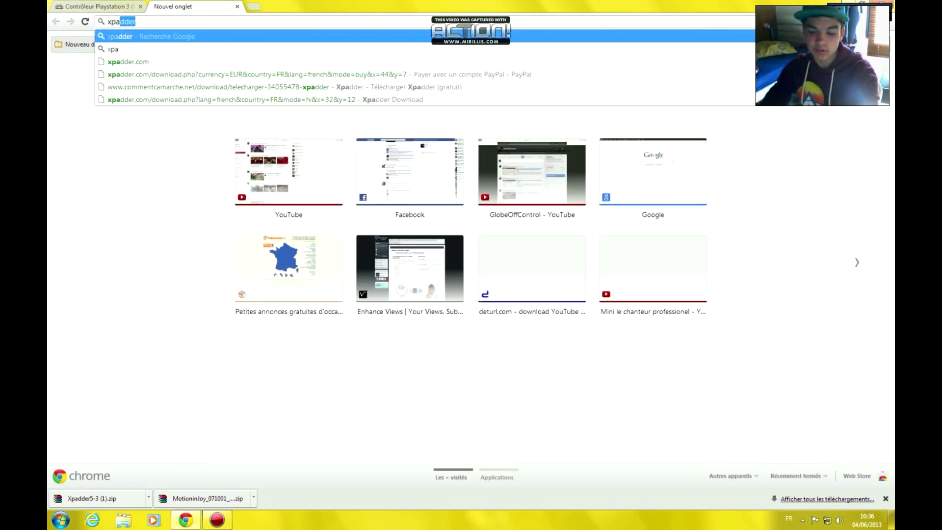
{"action": "key", "text": "Return"}
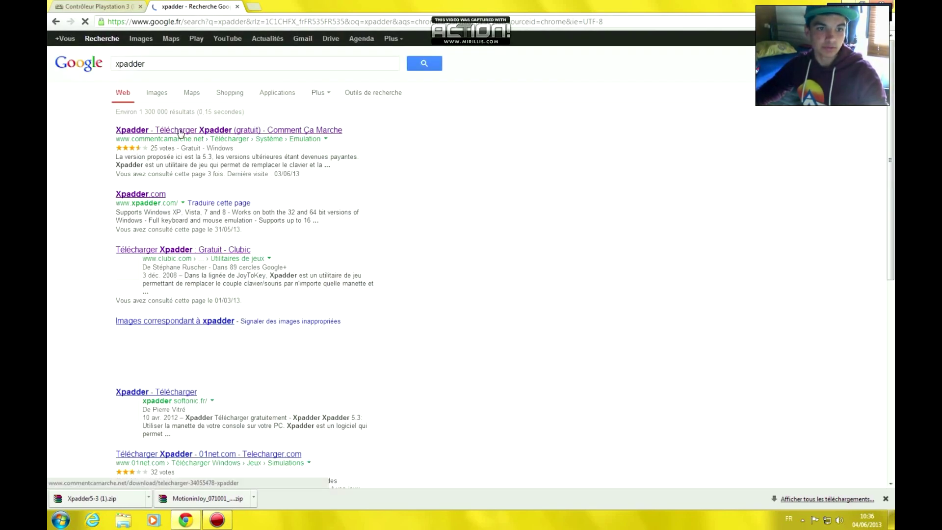
{"action": "left_click", "coordinate": [225, 175]}
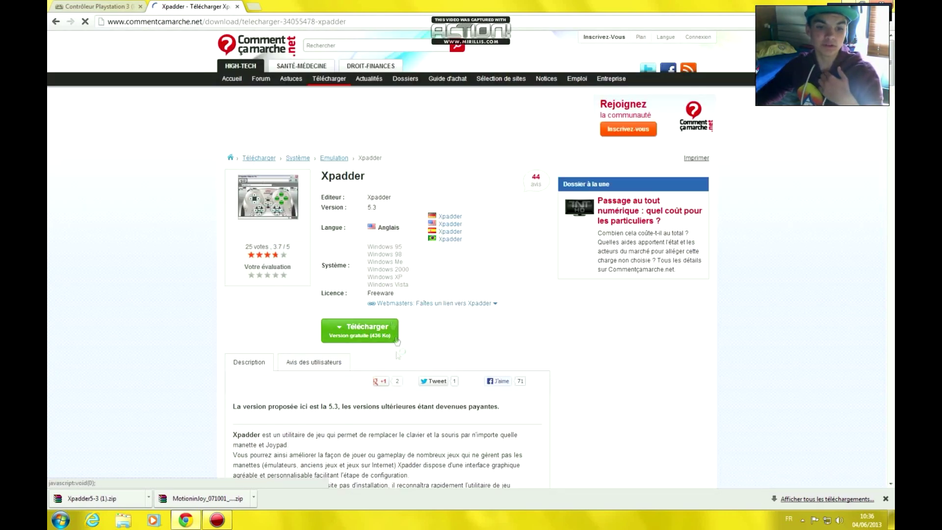
{"action": "left_click", "coordinate": [237, 7]}
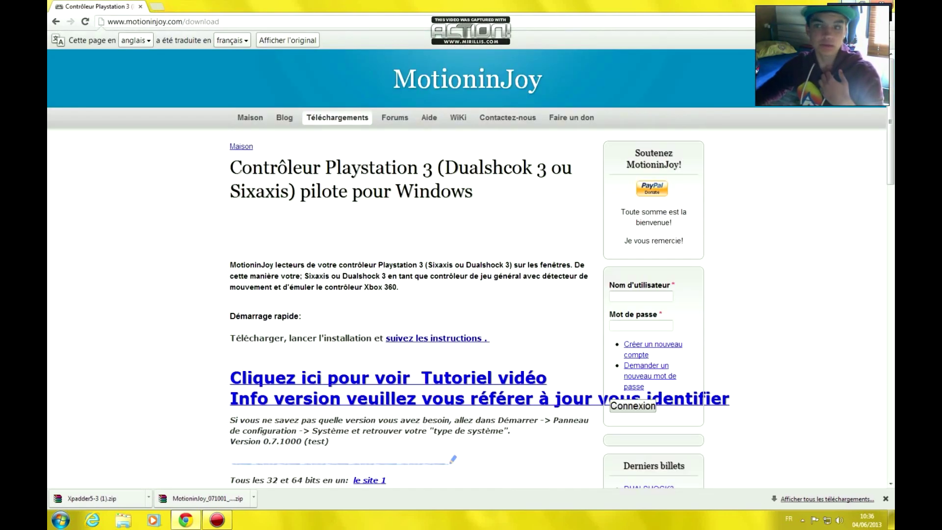
{"action": "left_click", "coordinate": [849, 4]}
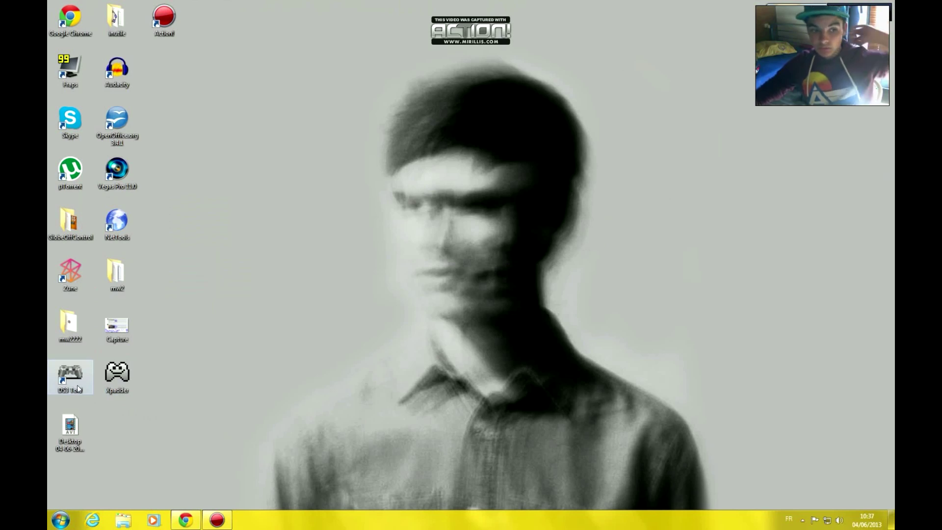
Launch DS3 Tool from the desktop and select the Dualshock 3/sixaxis (USB) as the connected controller
{"action": "left_click_drag", "start_coordinate": [72, 379], "coordinate": [312, 384]}
{"action": "left_click", "coordinate": [338, 383]}
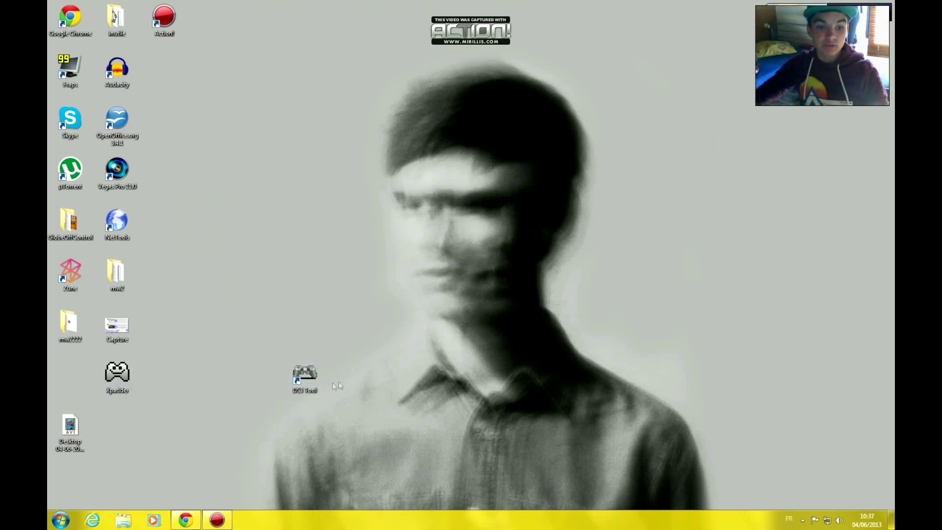
{"action": "double_click", "coordinate": [306, 377]}
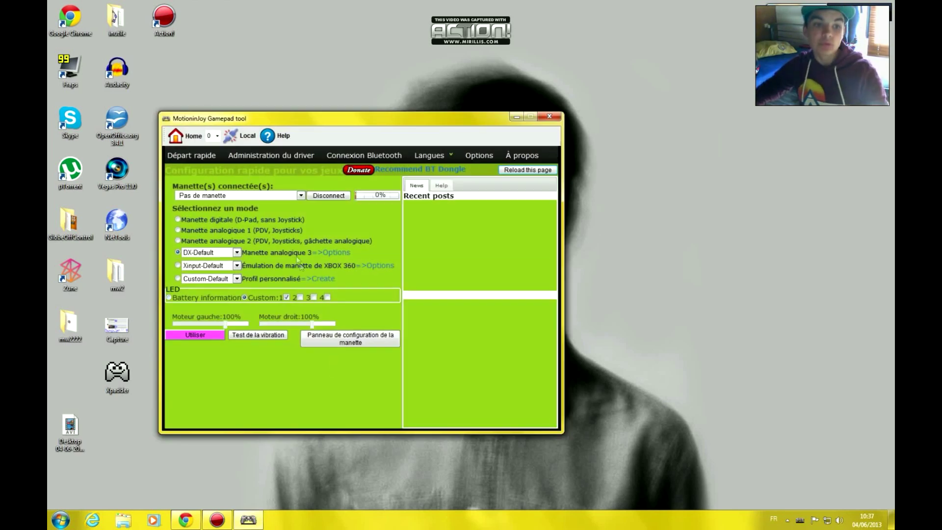
{"action": "left_click", "coordinate": [272, 195]}
{"action": "left_click", "coordinate": [272, 196]}
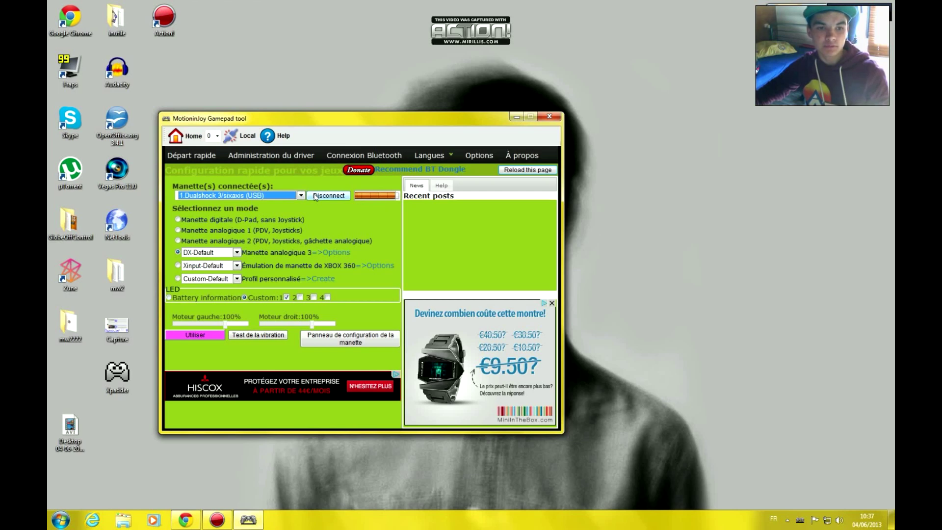
Look at the button-mapping options of the Manette analogique 3 mode and return to the quick-start page
{"action": "left_click", "coordinate": [333, 253]}
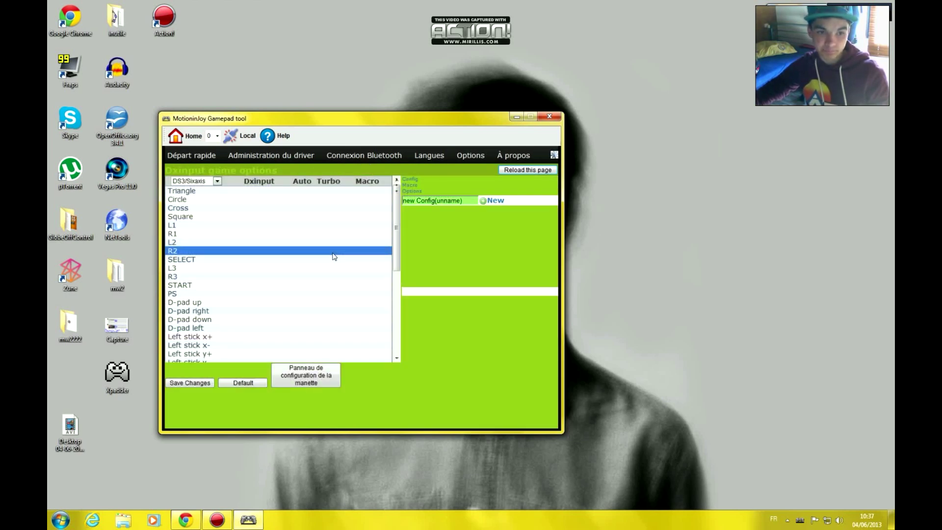
{"action": "left_click", "coordinate": [201, 156]}
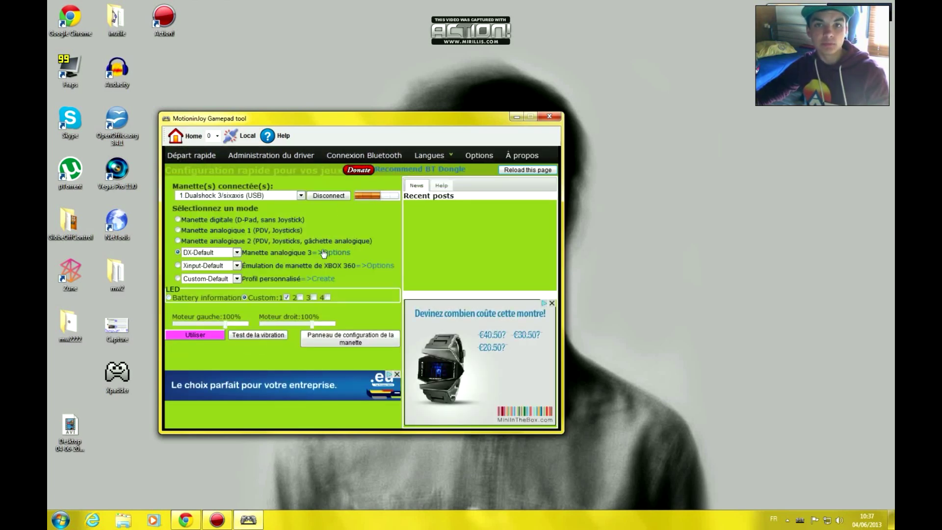
Run the vibration test on the connected controller, closing any advertisement page opened by accident
{"action": "left_click", "coordinate": [250, 337]}
{"action": "left_click", "coordinate": [252, 379]}
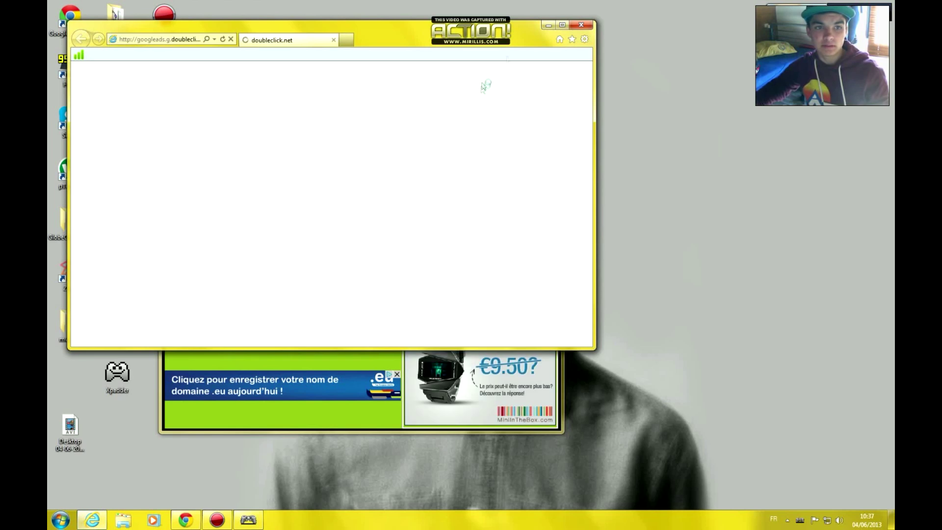
{"action": "left_click", "coordinate": [581, 24]}
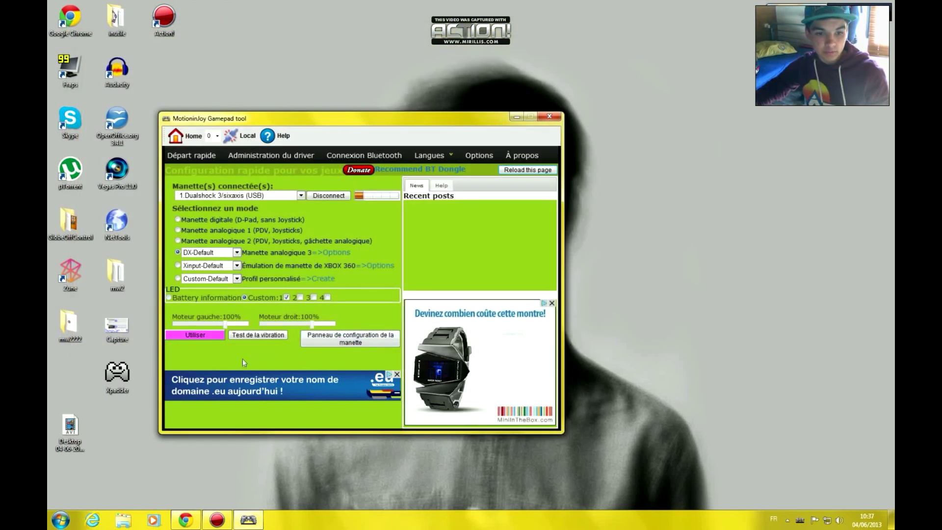
{"action": "left_click", "coordinate": [255, 334]}
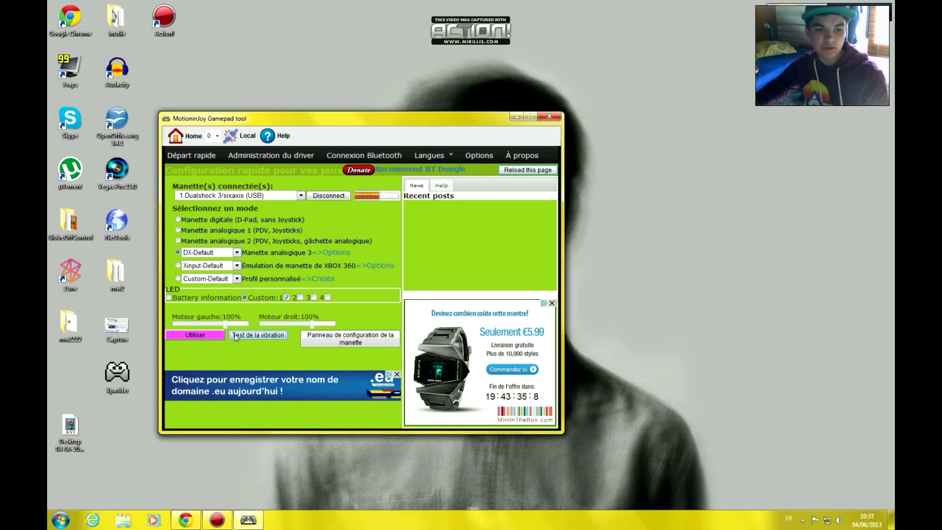
Apply the DX-Default Manette analogique 3 mode, check the installed game controllers, and close the gamepad tool
{"action": "left_click", "coordinate": [204, 334]}
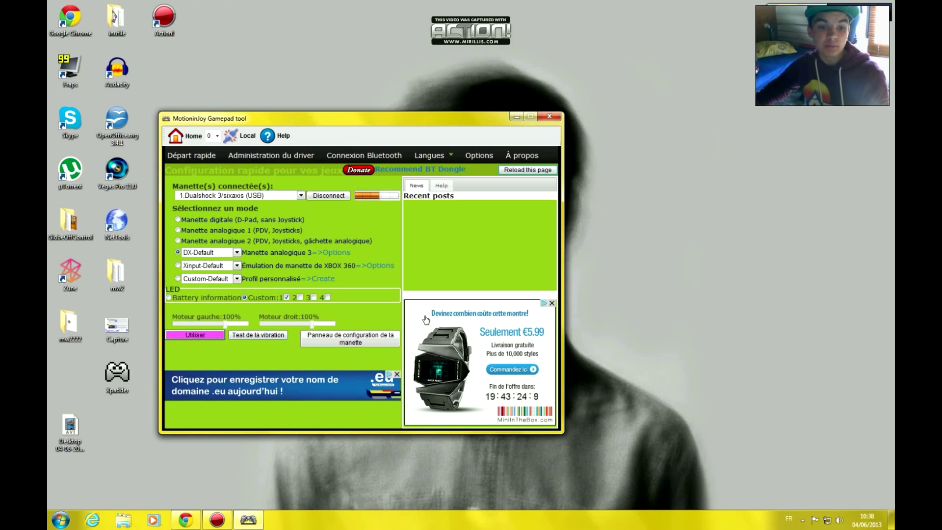
{"action": "left_click", "coordinate": [373, 338]}
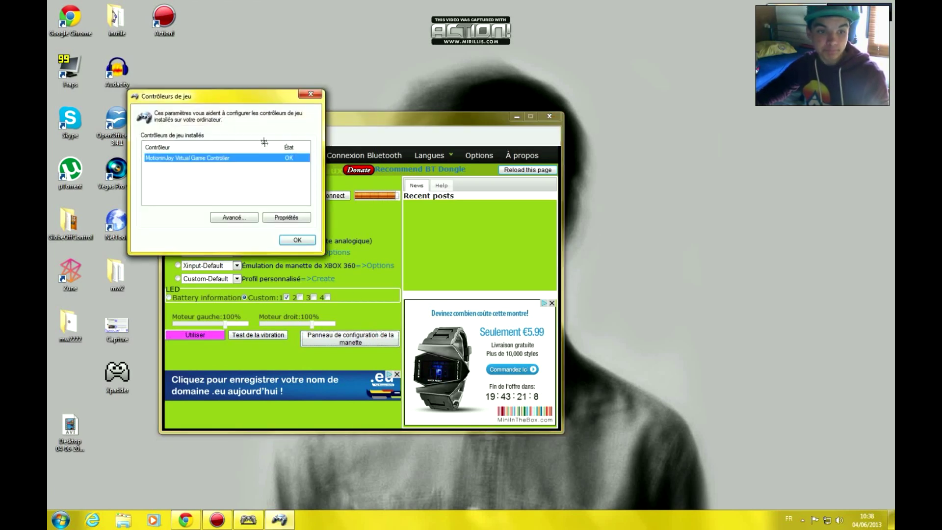
{"action": "left_click", "coordinate": [313, 96]}
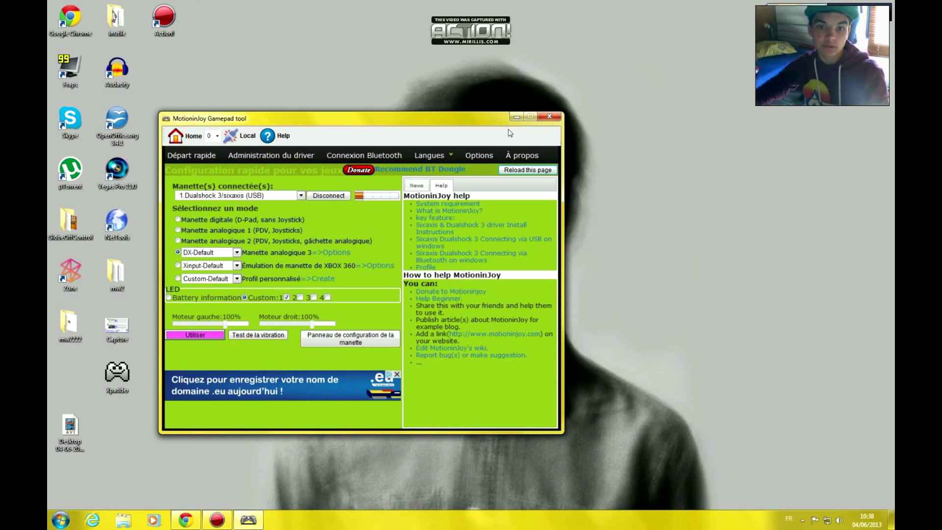
{"action": "left_click", "coordinate": [550, 117]}
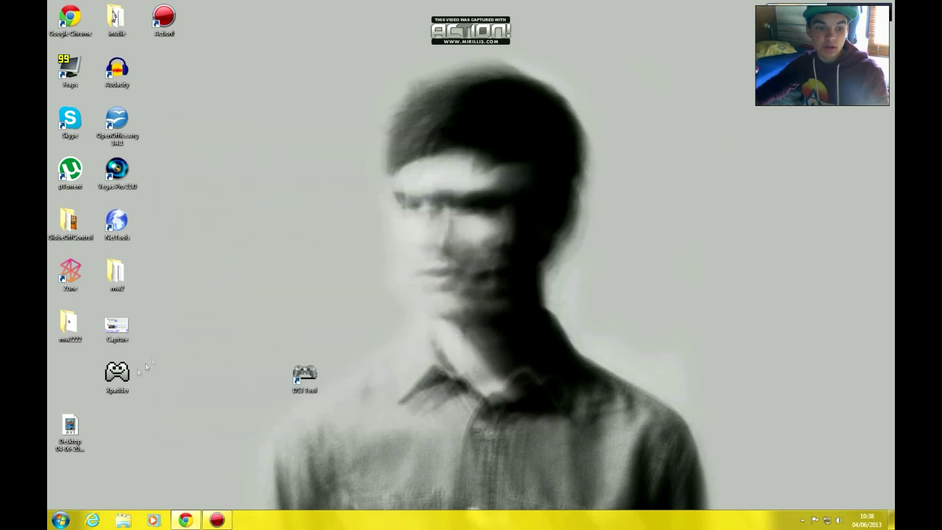
Move the Xpadder icon to the middle of the desktop and put the DS3 Tool shortcut back in its column
{"action": "left_click_drag", "start_coordinate": [118, 374], "coordinate": [447, 277]}
{"action": "left_click_drag", "start_coordinate": [305, 376], "coordinate": [70, 377]}
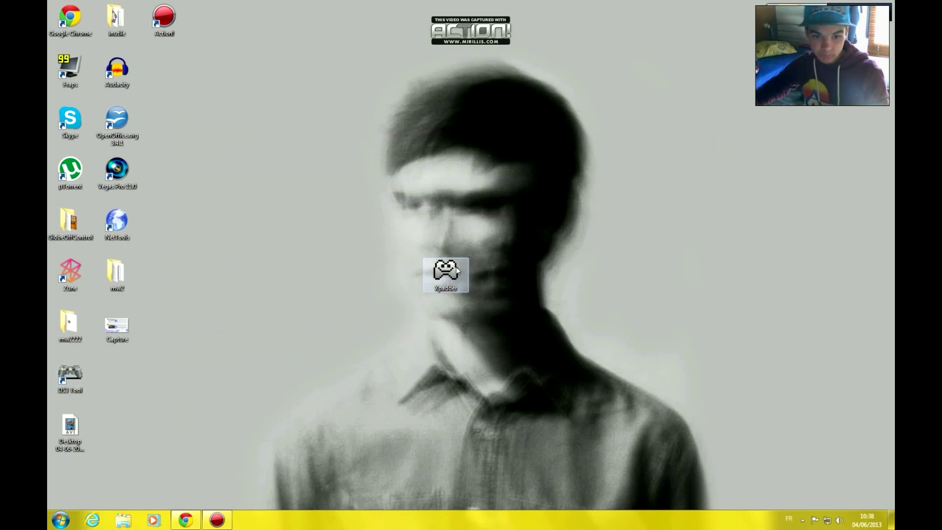
{"action": "left_click_drag", "start_coordinate": [447, 277], "coordinate": [446, 223]}
{"action": "left_click", "coordinate": [410, 256]}
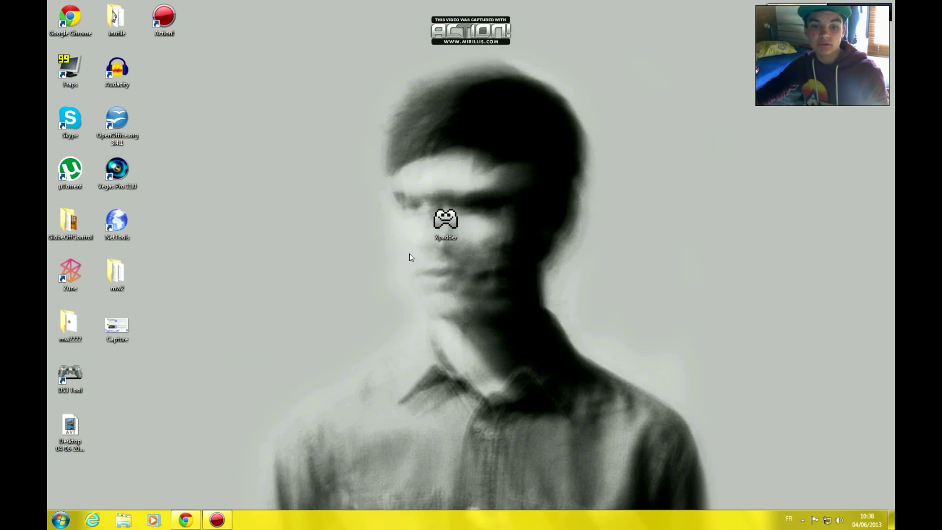
{"action": "left_click_drag", "start_coordinate": [439, 222], "coordinate": [441, 270]}
{"action": "left_click", "coordinate": [494, 280]}
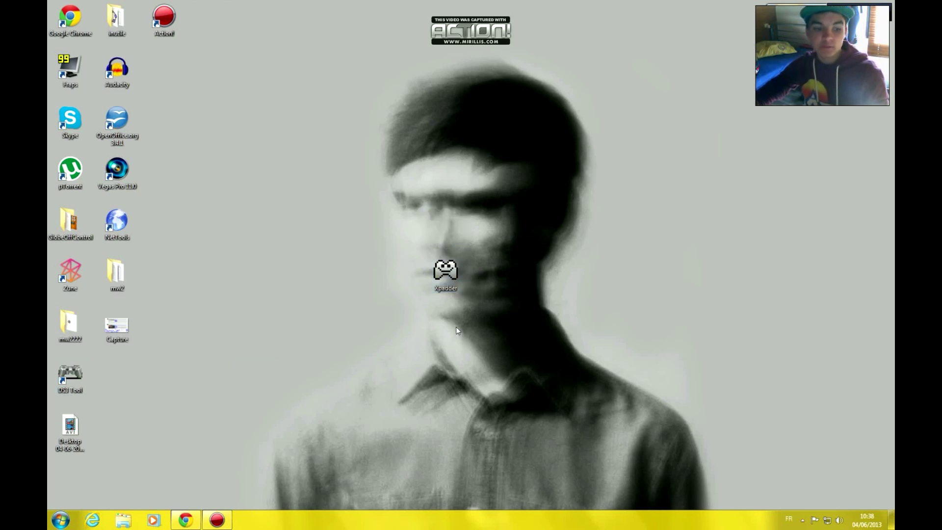
Set the Xpadder program to run in compatibility mode for Windows XP (Service Pack 3)
{"action": "right_click", "coordinate": [443, 268]}
{"action": "left_click", "coordinate": [505, 492]}
{"action": "left_click", "coordinate": [493, 273]}
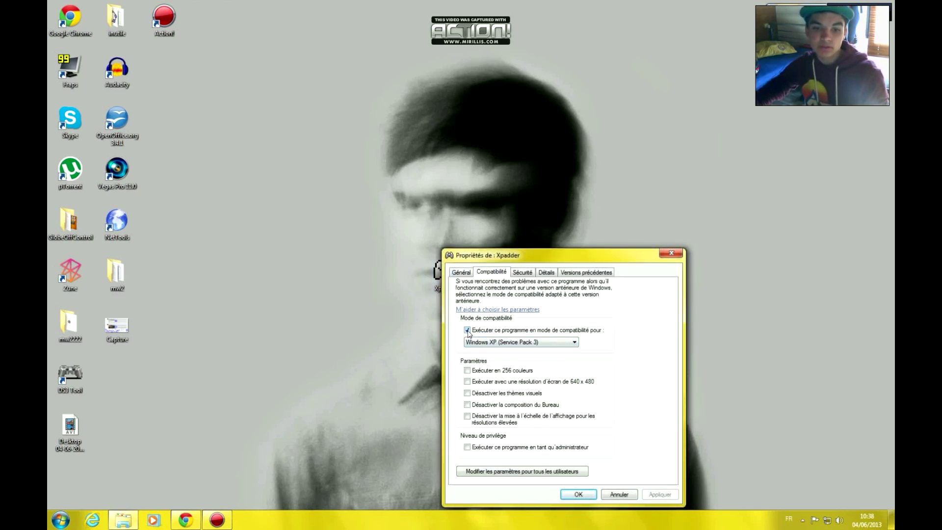
{"action": "left_click", "coordinate": [553, 344]}
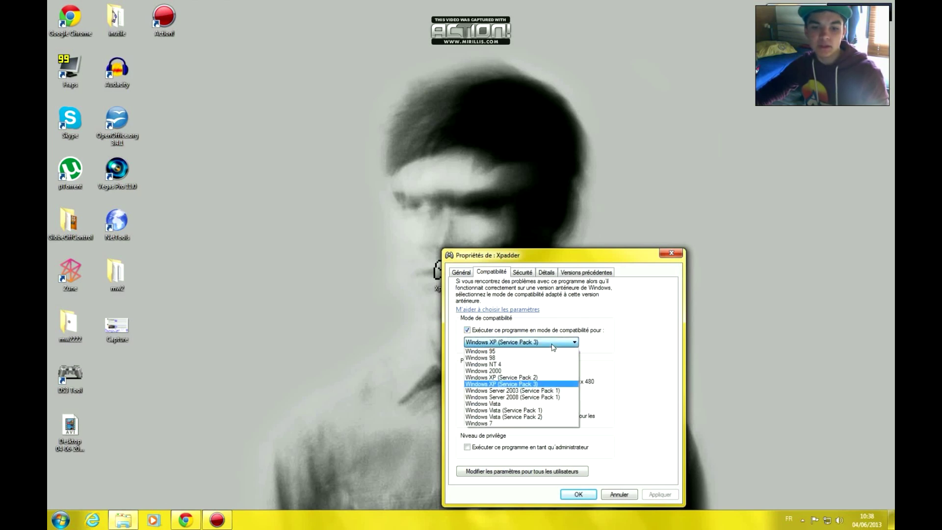
{"action": "left_click", "coordinate": [545, 384]}
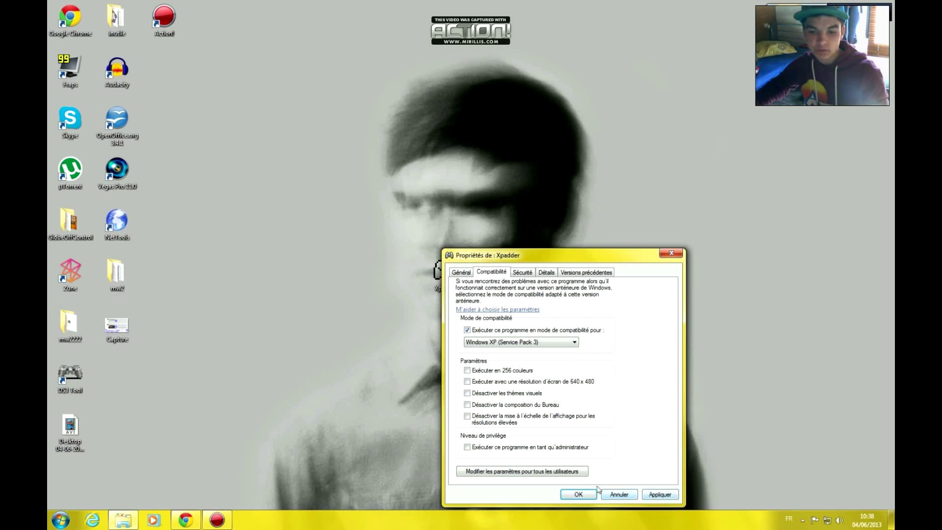
{"action": "left_click", "coordinate": [577, 495]}
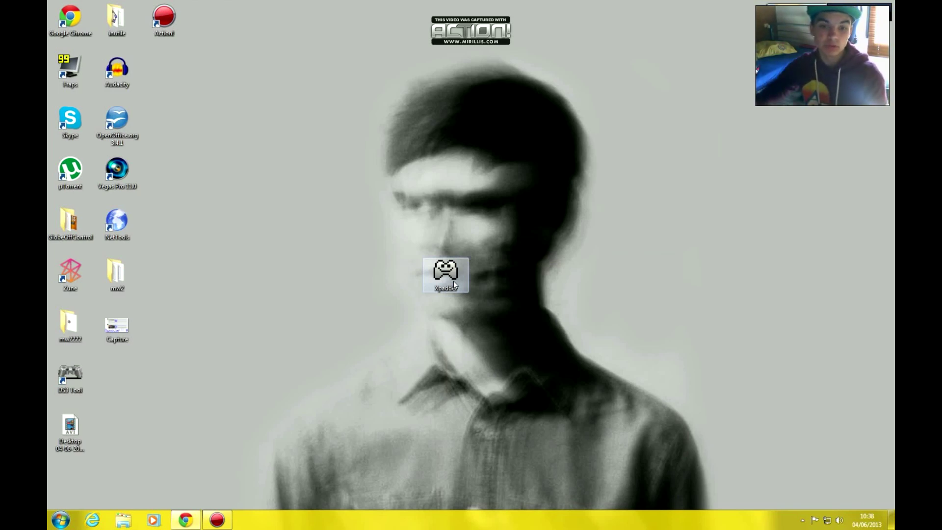
Launch Xpadder from the desktop and create a new controller layout without saving the existing one
{"action": "left_click_drag", "start_coordinate": [454, 280], "coordinate": [479, 225]}
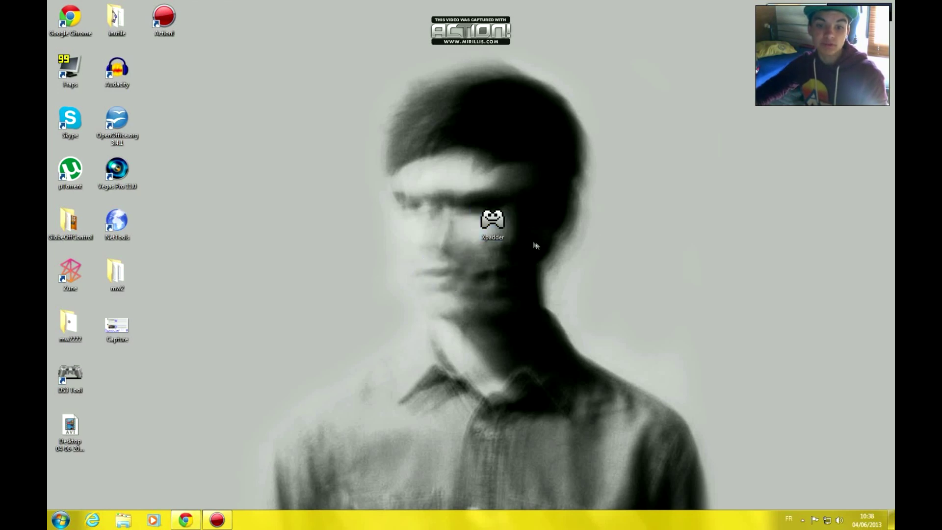
{"action": "left_click", "coordinate": [519, 254]}
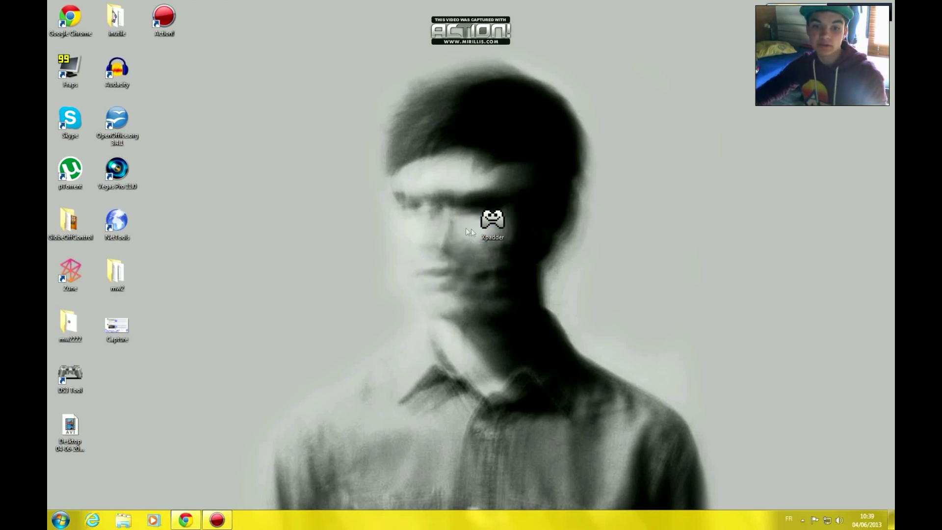
{"action": "double_click", "coordinate": [492, 220]}
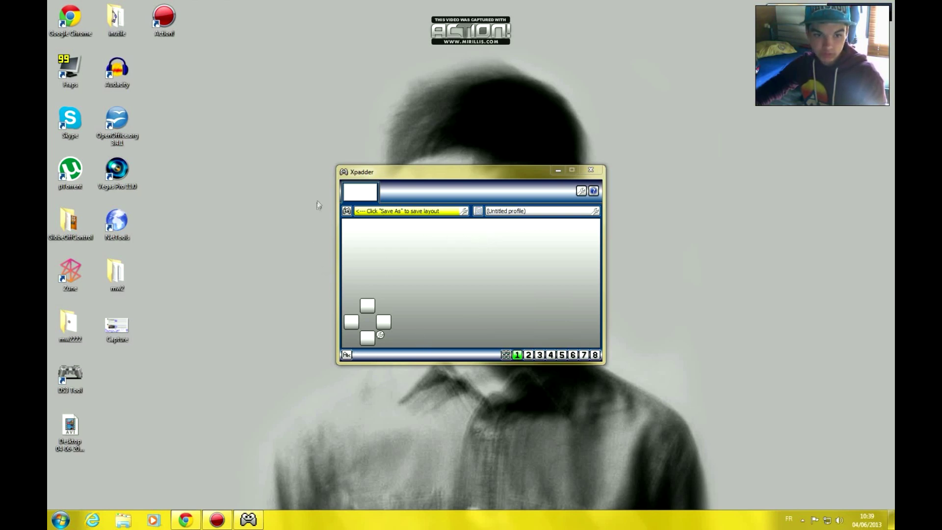
{"action": "left_click", "coordinate": [346, 211]}
{"action": "left_click", "coordinate": [359, 224]}
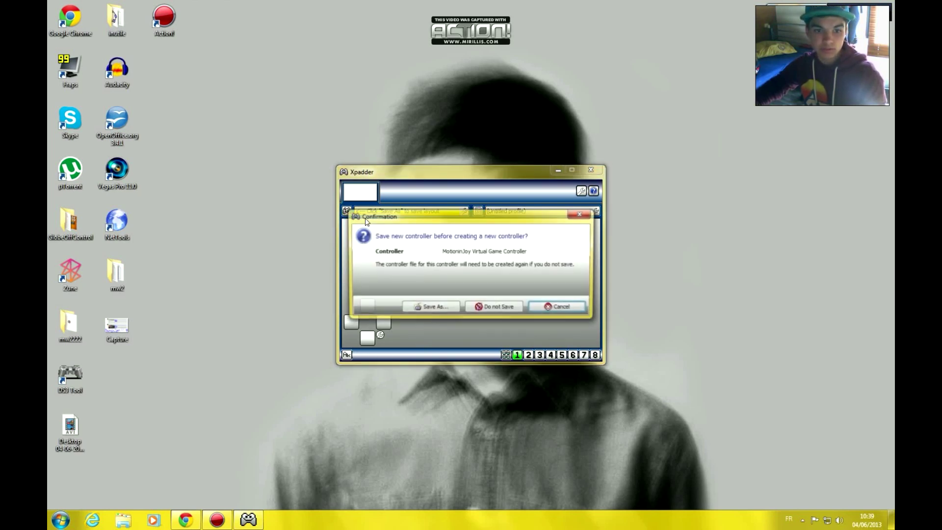
{"action": "left_click", "coordinate": [488, 308]}
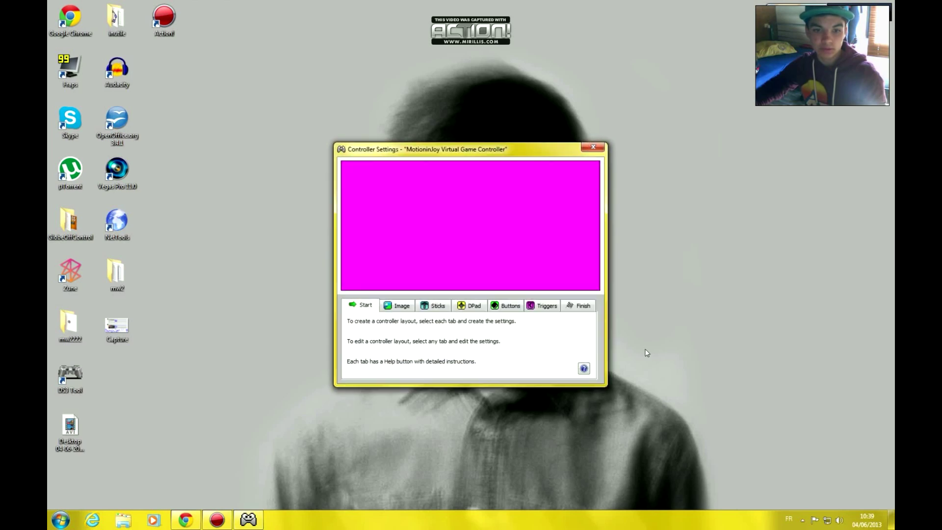
Move the Controller Settings window clear of the main Xpadder window and show the layout's image options
{"action": "left_click_drag", "start_coordinate": [467, 156], "coordinate": [533, 139]}
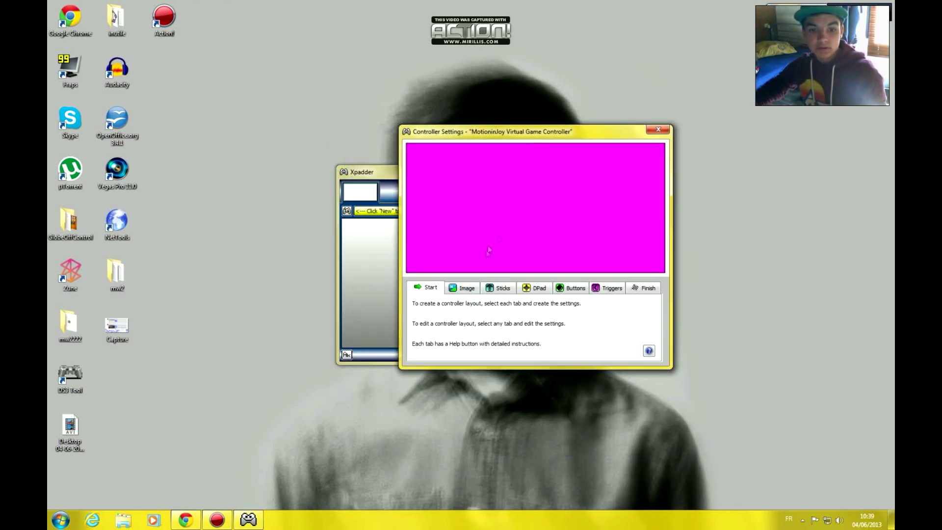
{"action": "left_click", "coordinate": [468, 290]}
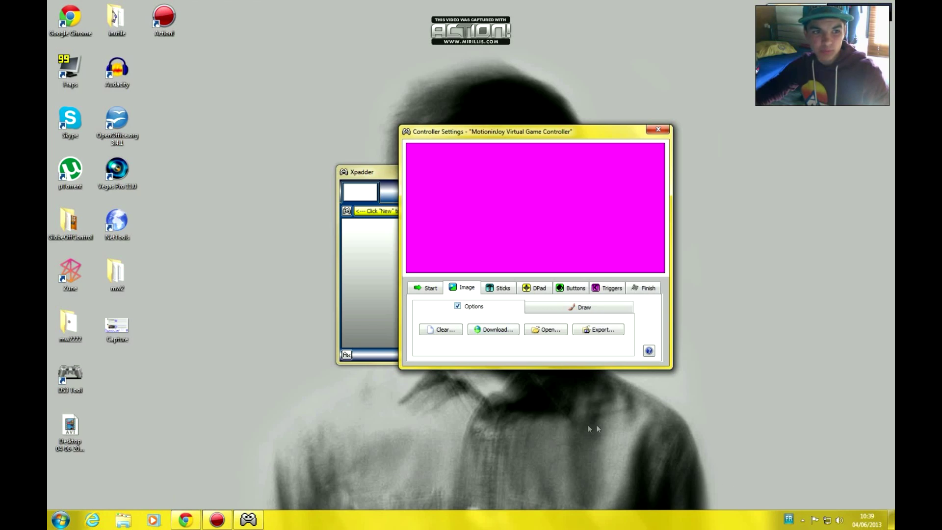
Try to open a controller image from the recently used controllerimages folder, and cancel the image selection
{"action": "left_click", "coordinate": [545, 332]}
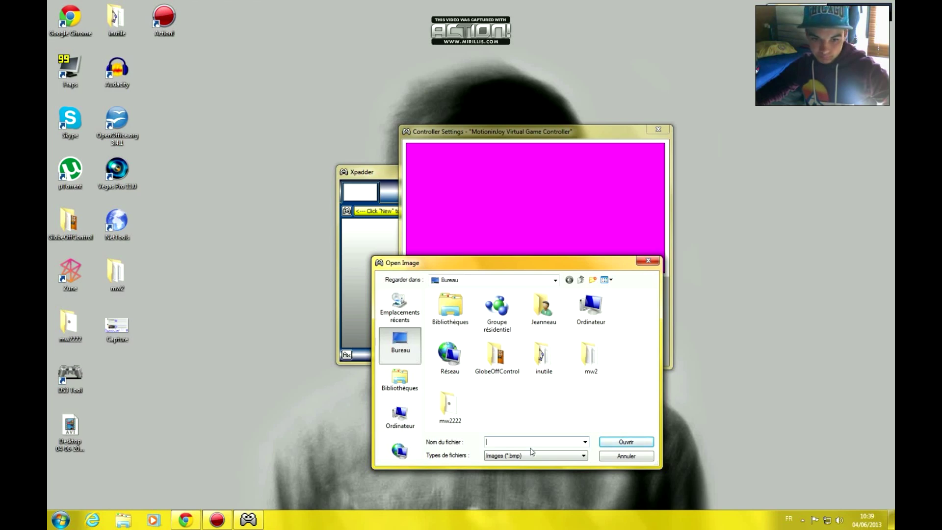
{"action": "left_click", "coordinate": [406, 301]}
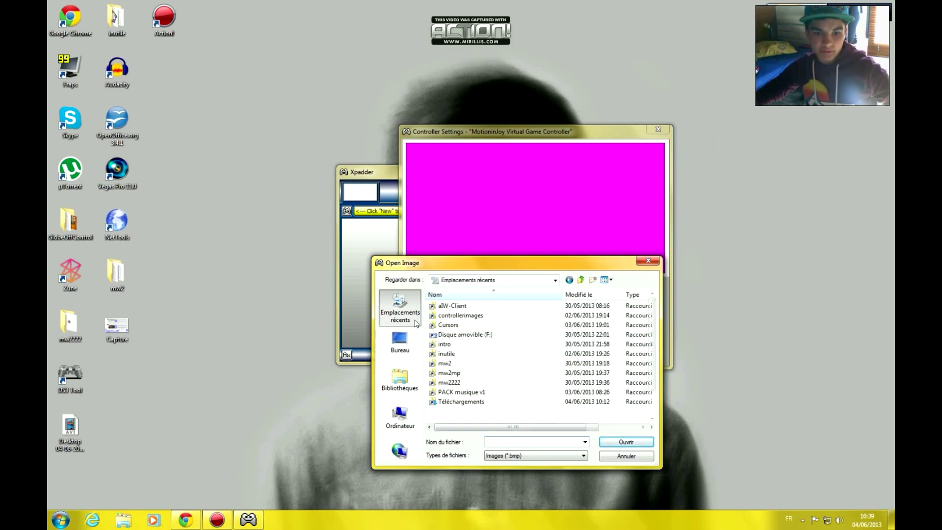
{"action": "double_click", "coordinate": [490, 317]}
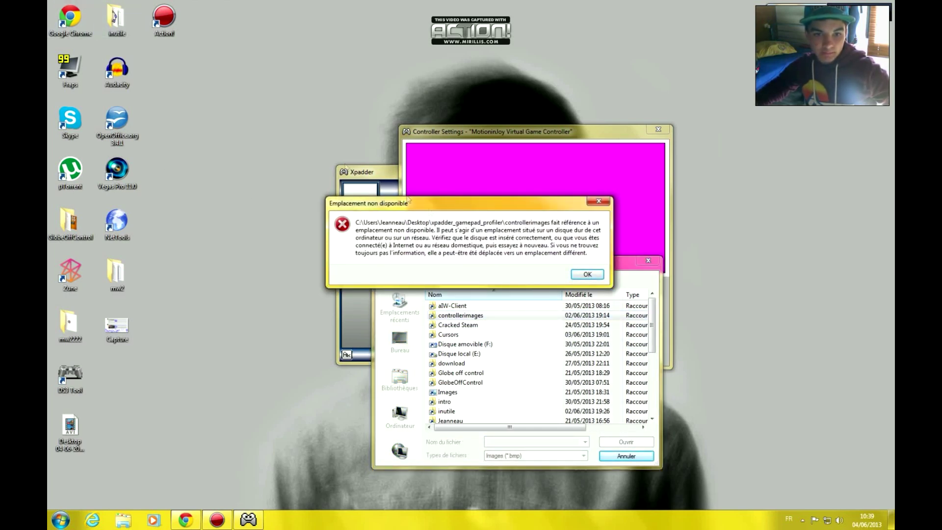
{"action": "left_click", "coordinate": [587, 275]}
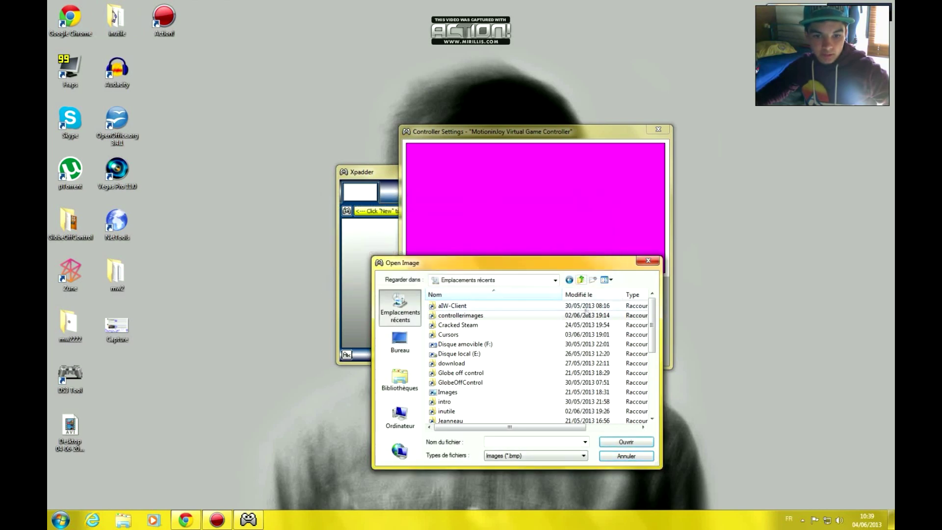
{"action": "left_click_drag", "start_coordinate": [656, 331], "coordinate": [645, 411]}
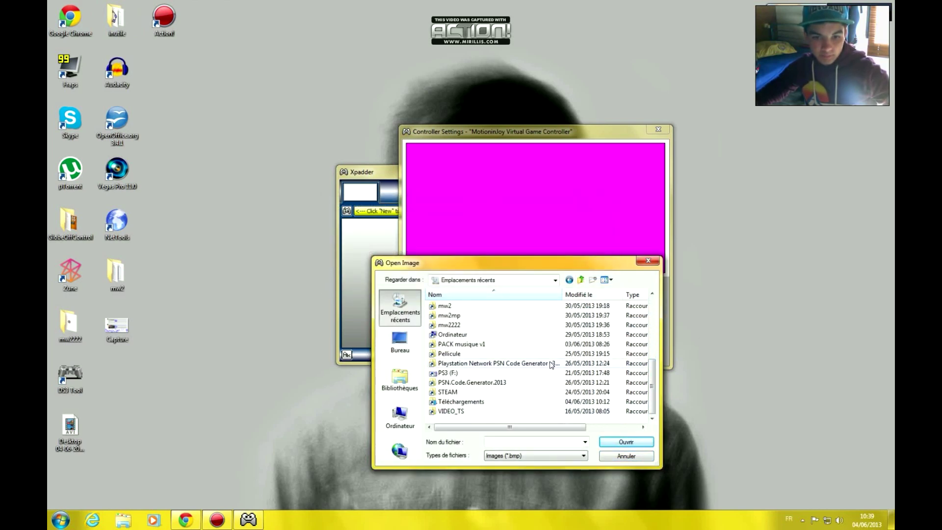
{"action": "left_click", "coordinate": [647, 261]}
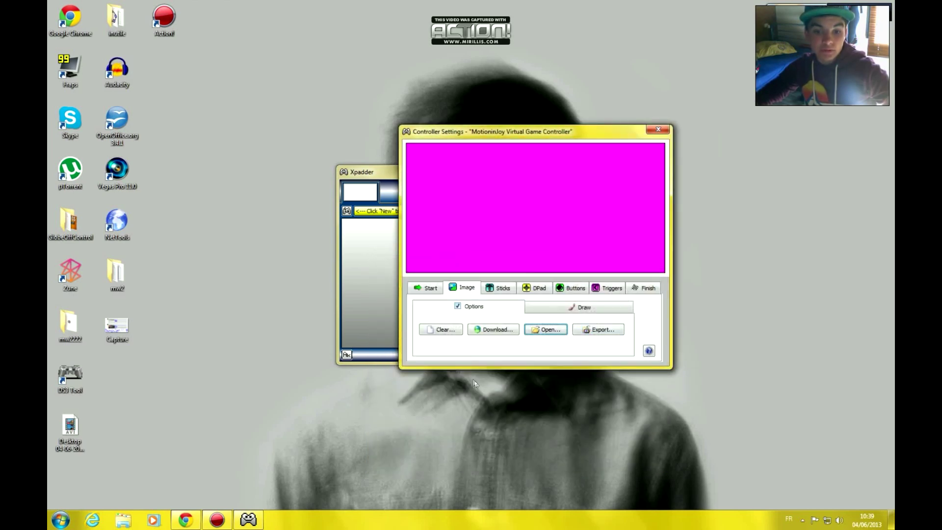
Switch to Chrome and search Google for "ps3 controller image" in a new tab
{"action": "left_click", "coordinate": [186, 520]}
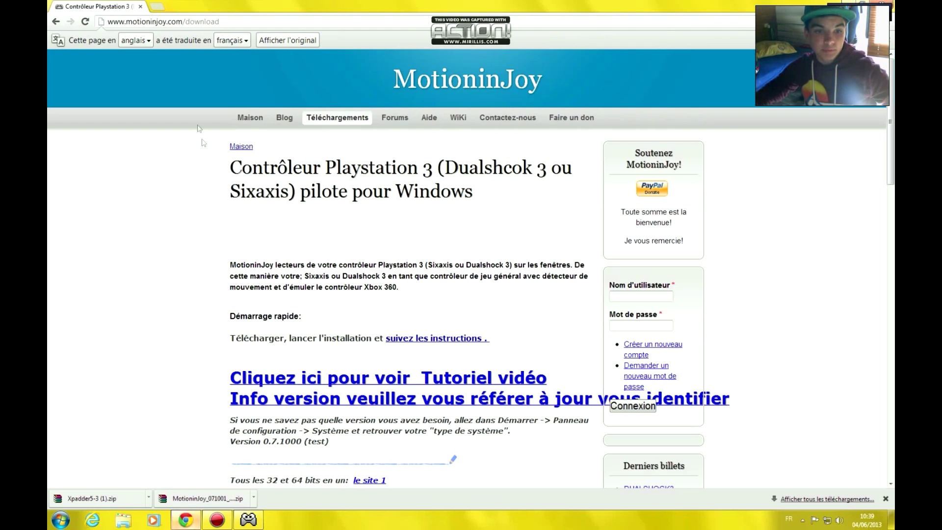
{"action": "left_click", "coordinate": [165, 3]}
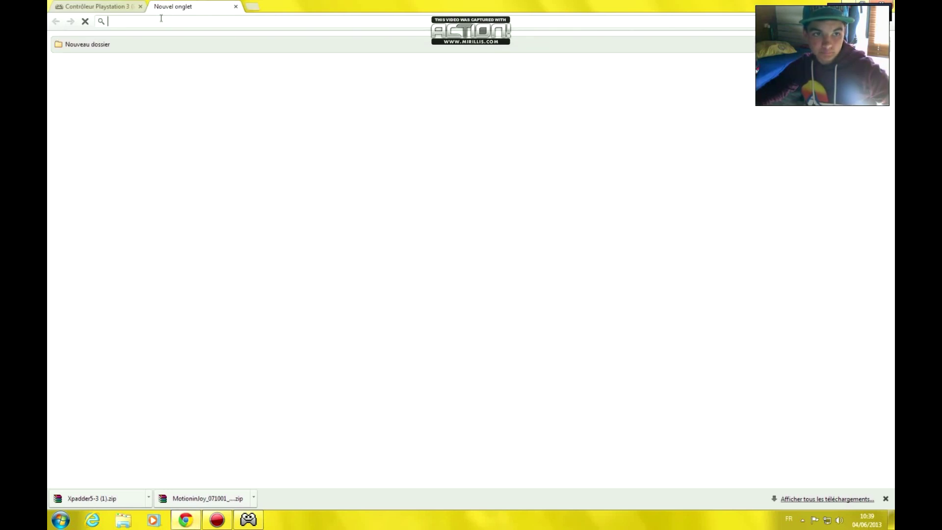
{"action": "type", "text": "ps"}
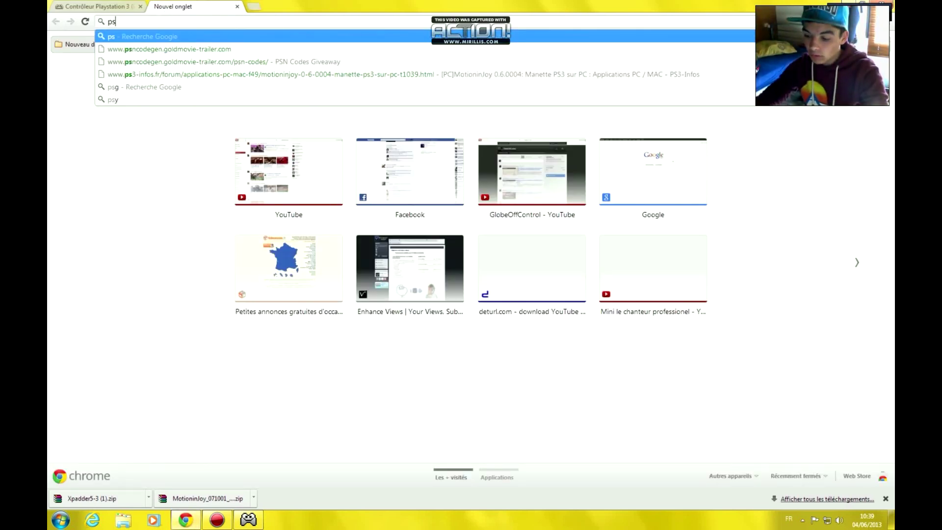
{"action": "type", "text": "3 controller "}
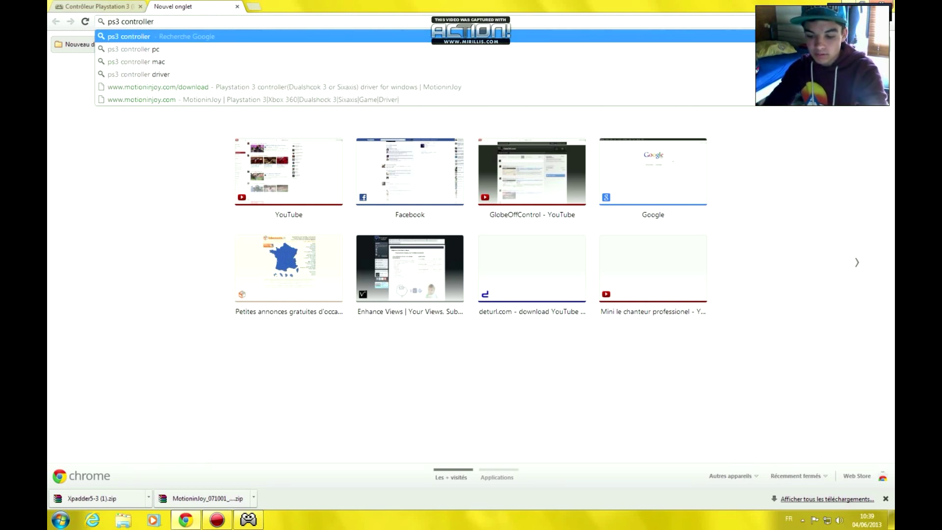
{"action": "type", "text": "image"}
{"action": "key", "text": "Return"}
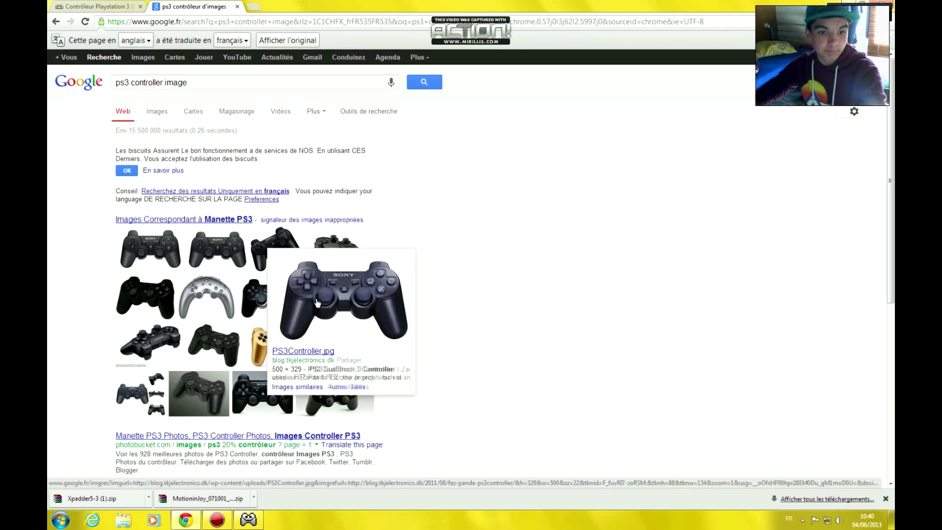
Refine the Google search to "ps3 controller image xpadder"
{"action": "left_click", "coordinate": [204, 80]}
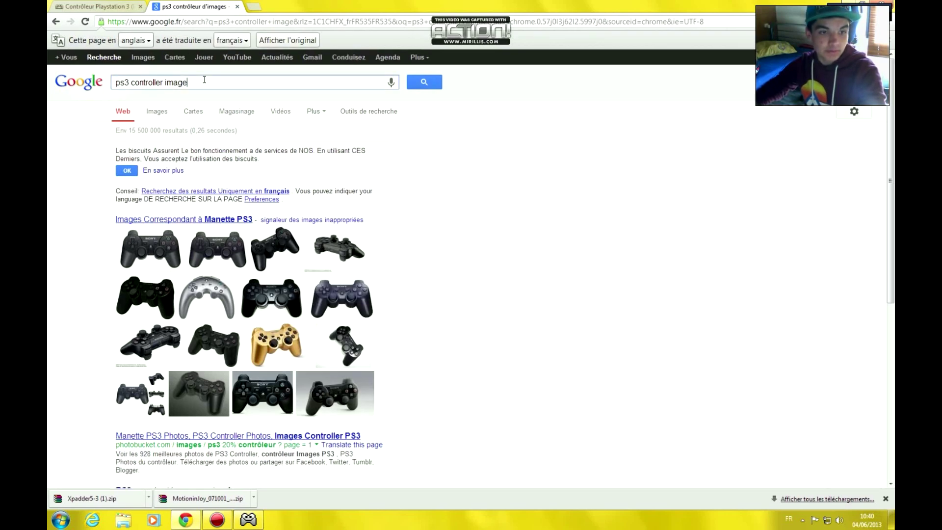
{"action": "type", "text": "xpa"}
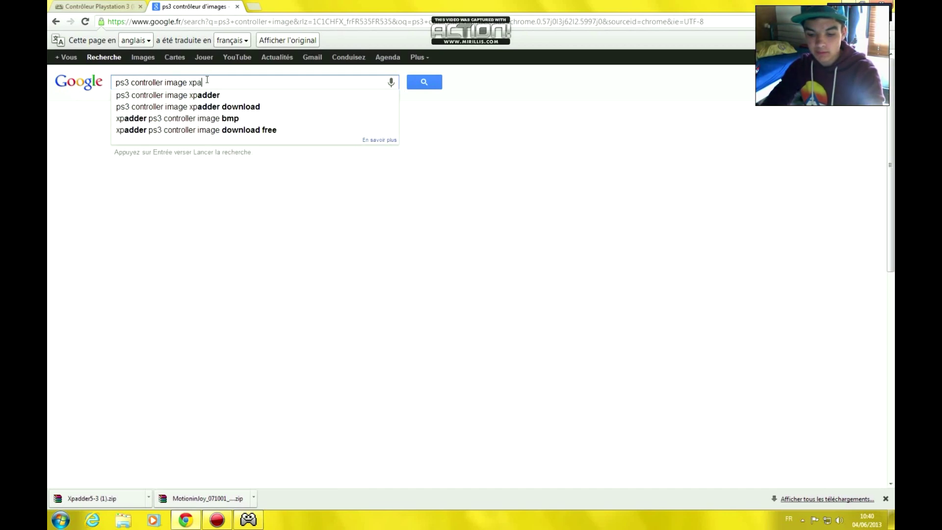
{"action": "type", "text": "dder"}
{"action": "key", "text": "Return"}
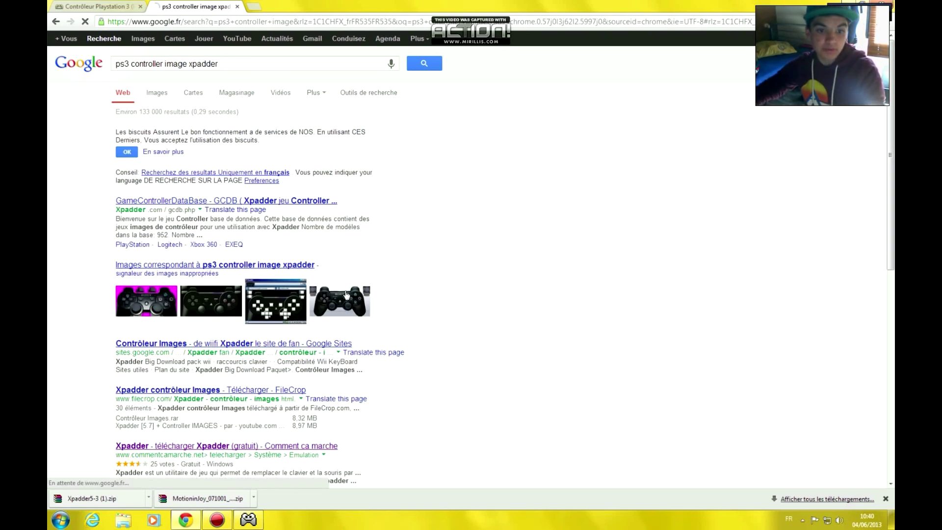
Save the black Sony PS3 controller picture from the image results to the desktop as a JPEG and leave the browser
{"action": "left_click", "coordinate": [345, 295]}
{"action": "right_click", "coordinate": [318, 240]}
{"action": "left_click", "coordinate": [352, 246]}
{"action": "left_click", "coordinate": [104, 69]}
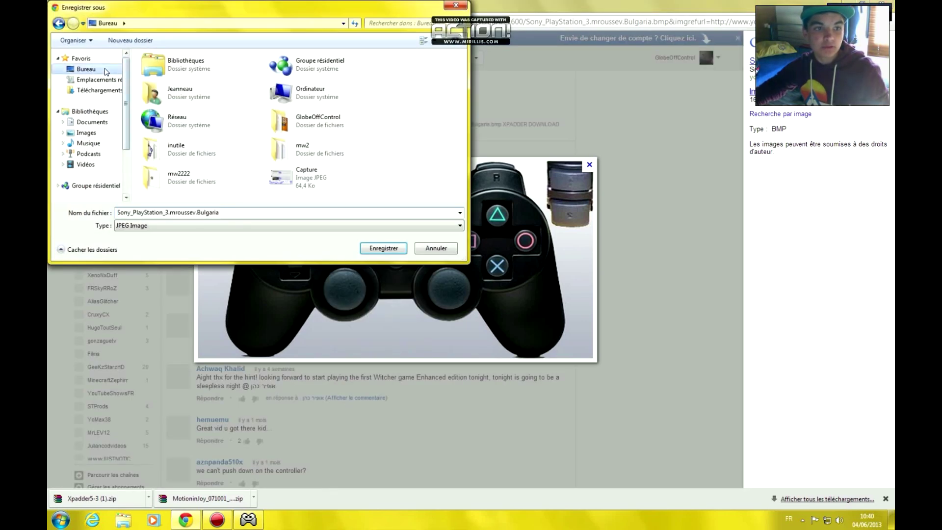
{"action": "left_click", "coordinate": [393, 248]}
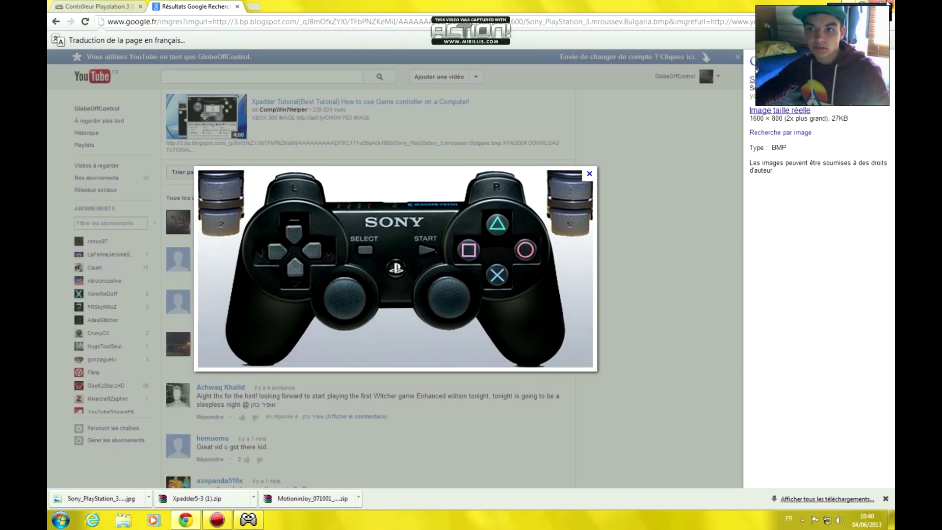
{"action": "left_click", "coordinate": [186, 519]}
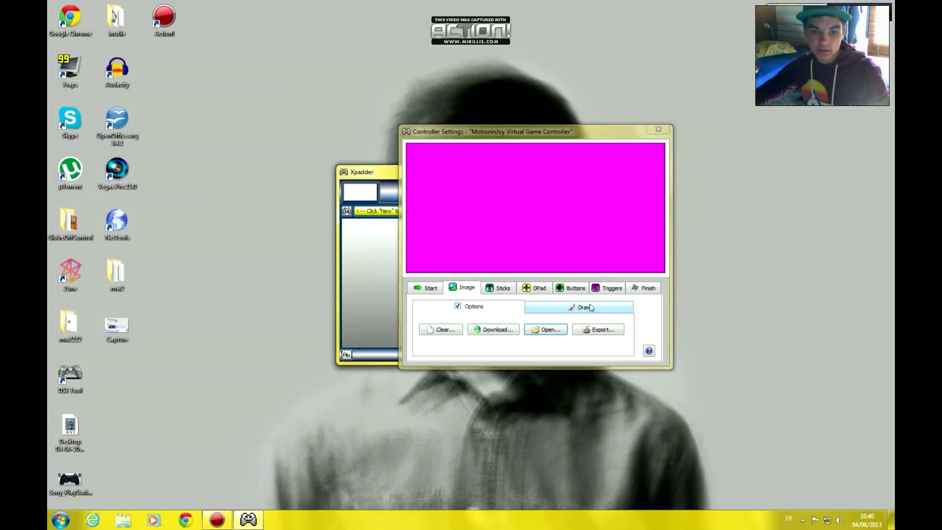
Try to load the saved PS3 controller picture from the desktop into the Xpadder layout, and cancel the image selection
{"action": "left_click", "coordinate": [549, 329]}
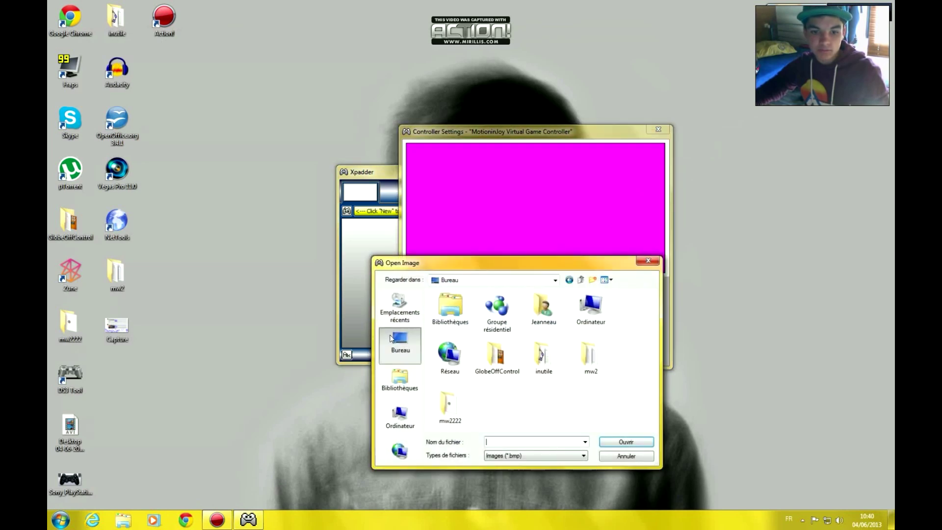
{"action": "left_click", "coordinate": [527, 463]}
{"action": "left_click", "coordinate": [528, 462]}
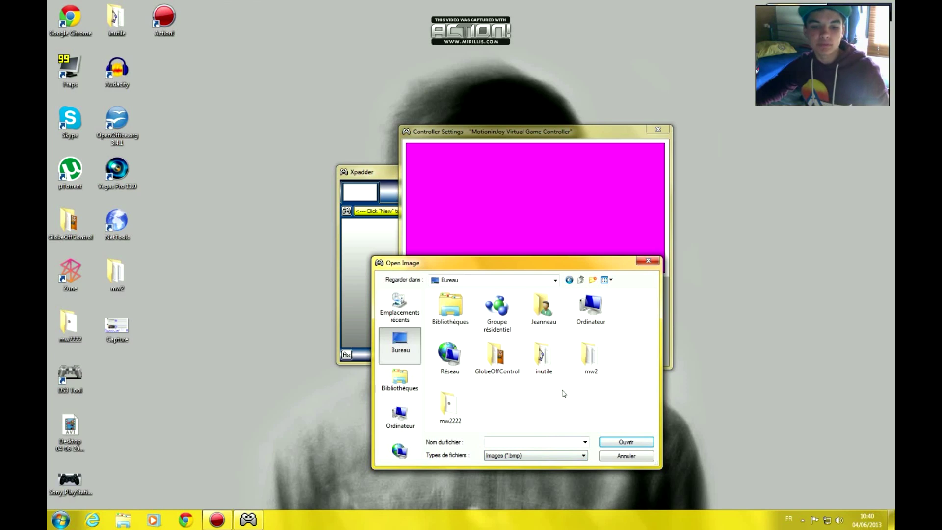
{"action": "left_click", "coordinate": [656, 259]}
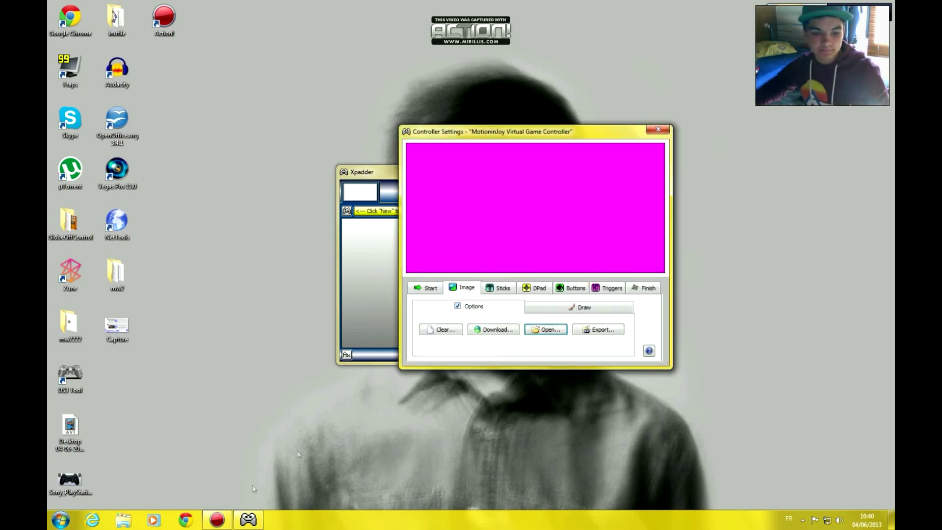
Reopen Chrome and search Google for "xpadder image bmp"
{"action": "left_click", "coordinate": [197, 524]}
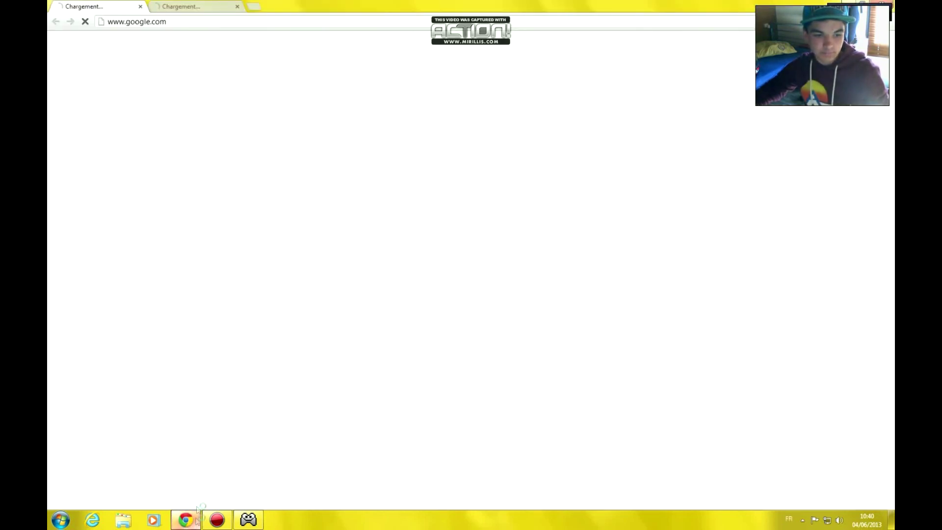
{"action": "left_click", "coordinate": [170, 20]}
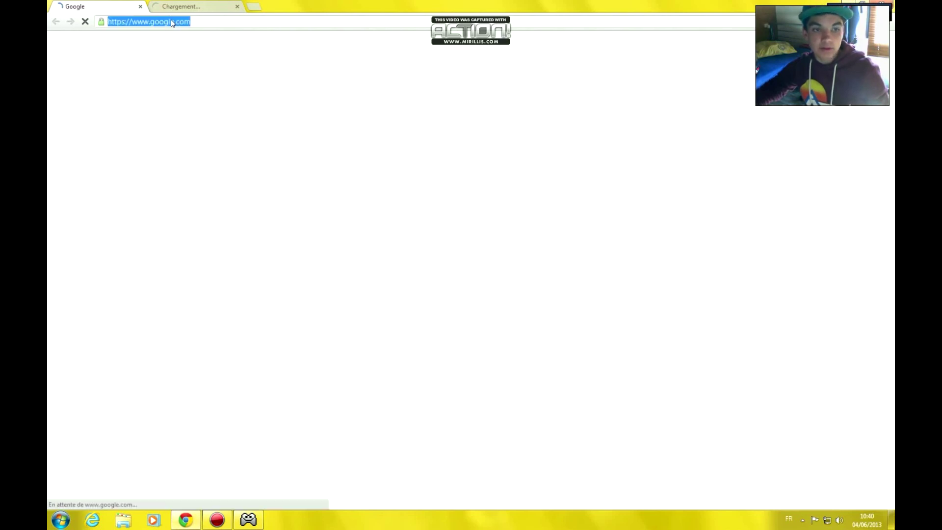
{"action": "type", "text": "xpadder"}
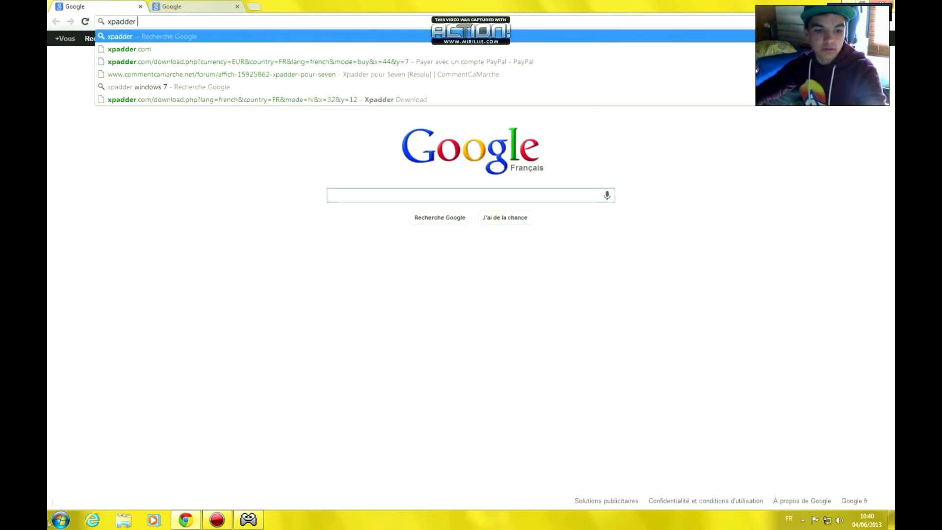
{"action": "left_click", "coordinate": [226, 520]}
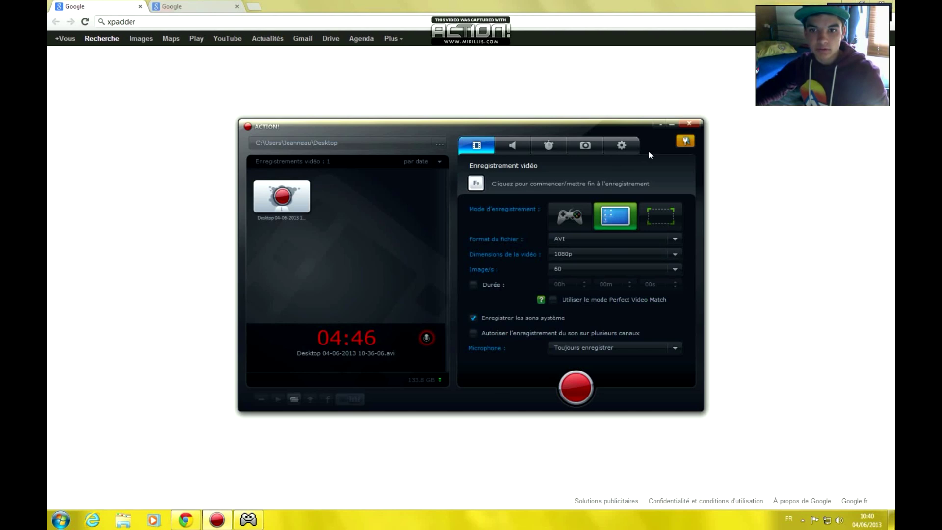
{"action": "left_click", "coordinate": [672, 124]}
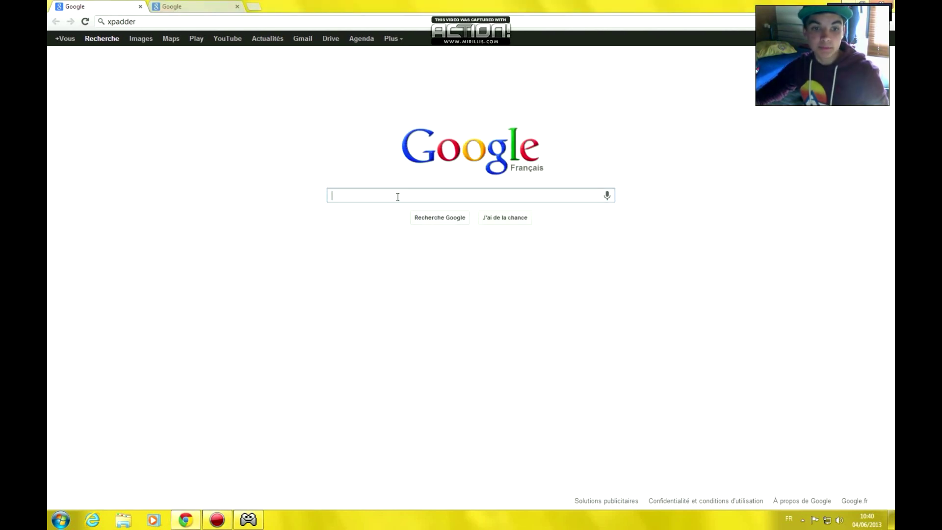
{"action": "type", "text": "xpadder image bmp"}
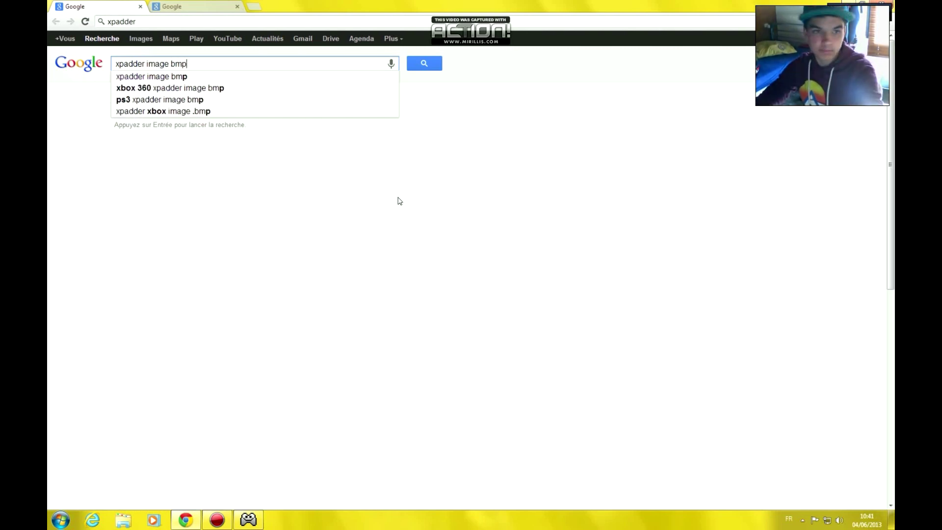
{"action": "key", "text": "Return"}
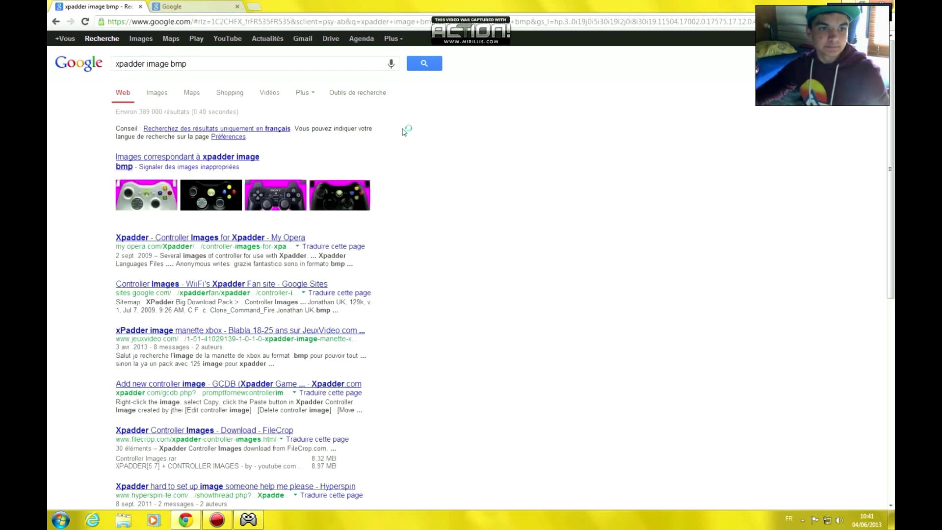
Open the My Opera page "Controller Images for Xpadder" and download the ZIP file of 125 controller pictures
{"action": "mouse_move", "coordinate": [289, 200]}
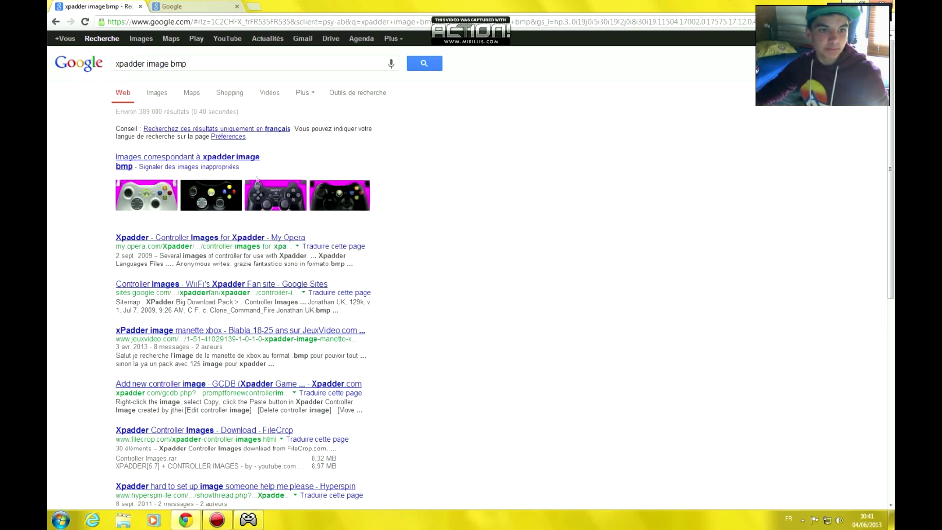
{"action": "left_click", "coordinate": [242, 239]}
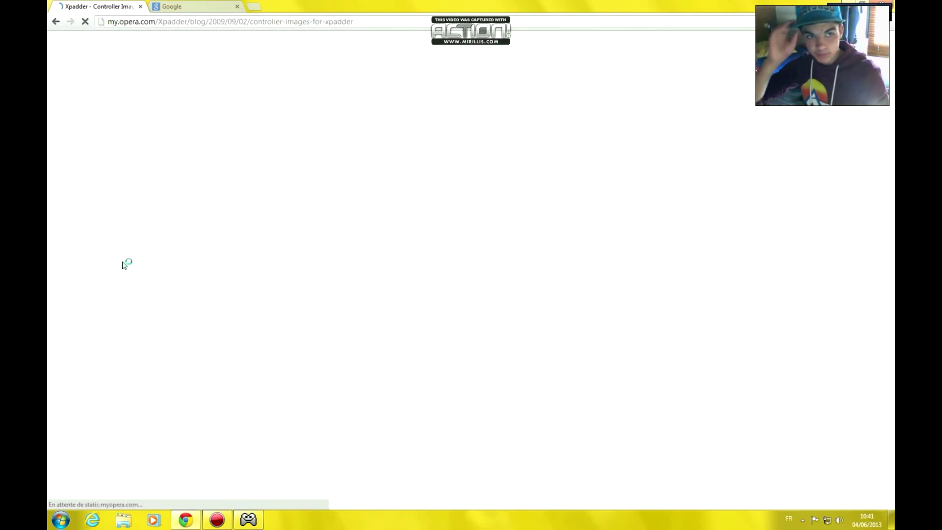
{"action": "scroll", "coordinate": [123, 261], "scroll_direction": "down", "scroll_amount": 1}
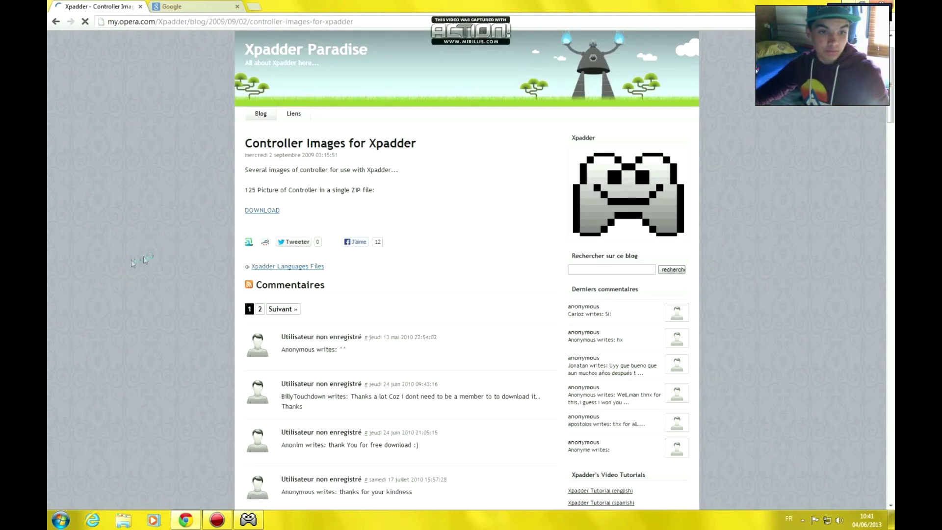
{"action": "left_click", "coordinate": [267, 211]}
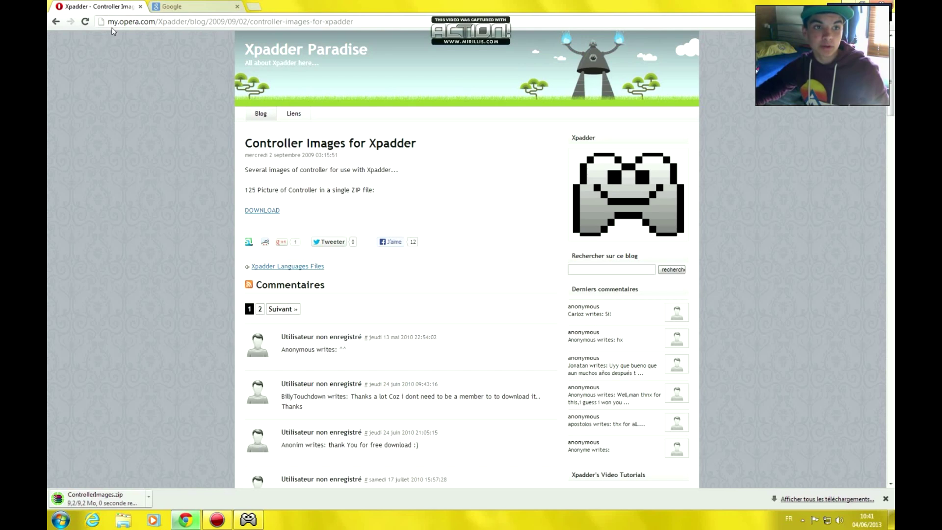
Extract the downloaded ControllerImages archive to the desktop and close the Downloads folder
{"action": "left_click", "coordinate": [148, 497]}
{"action": "left_click", "coordinate": [201, 457]}
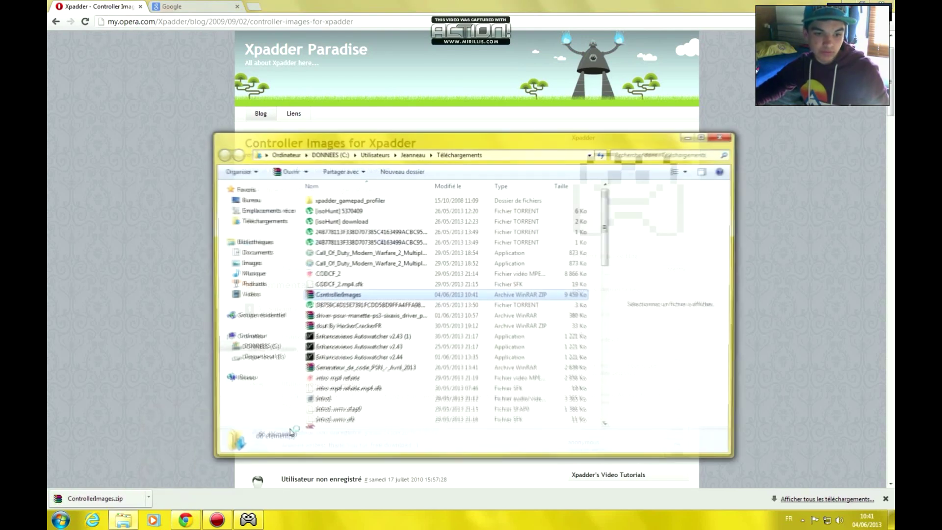
{"action": "right_click", "coordinate": [319, 298]}
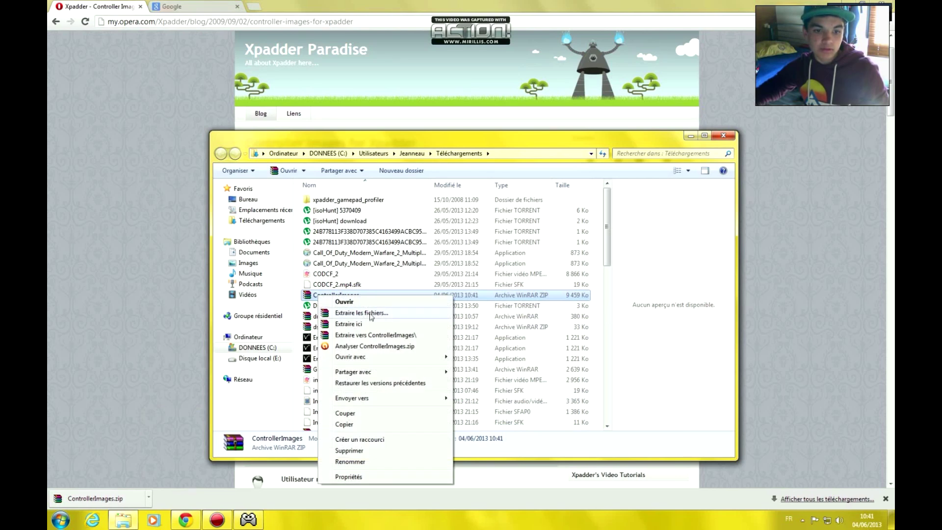
{"action": "left_click", "coordinate": [375, 314]}
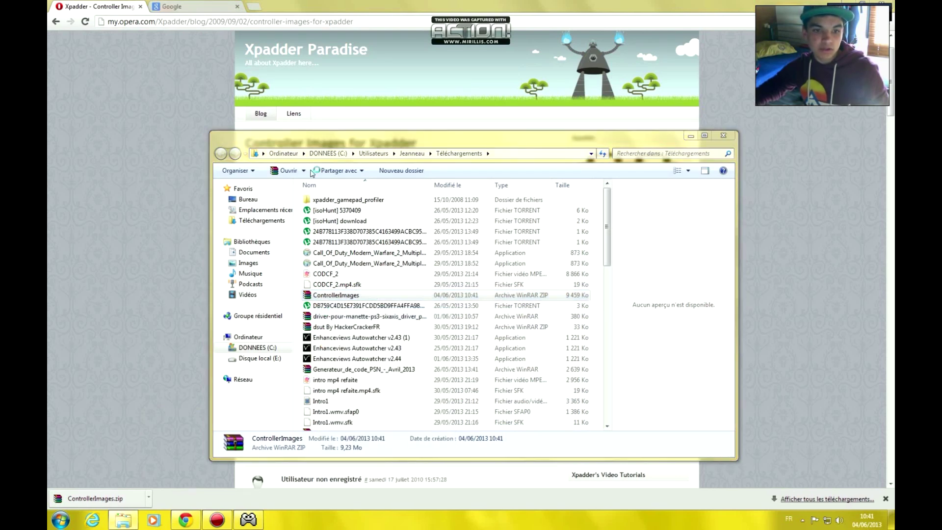
{"action": "left_click", "coordinate": [494, 200]}
{"action": "left_click", "coordinate": [500, 362]}
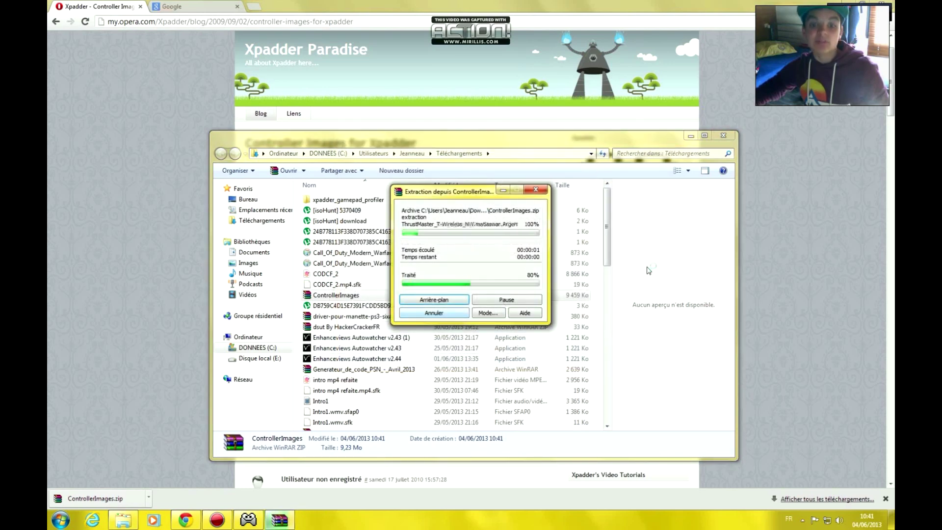
{"action": "left_click", "coordinate": [724, 135]}
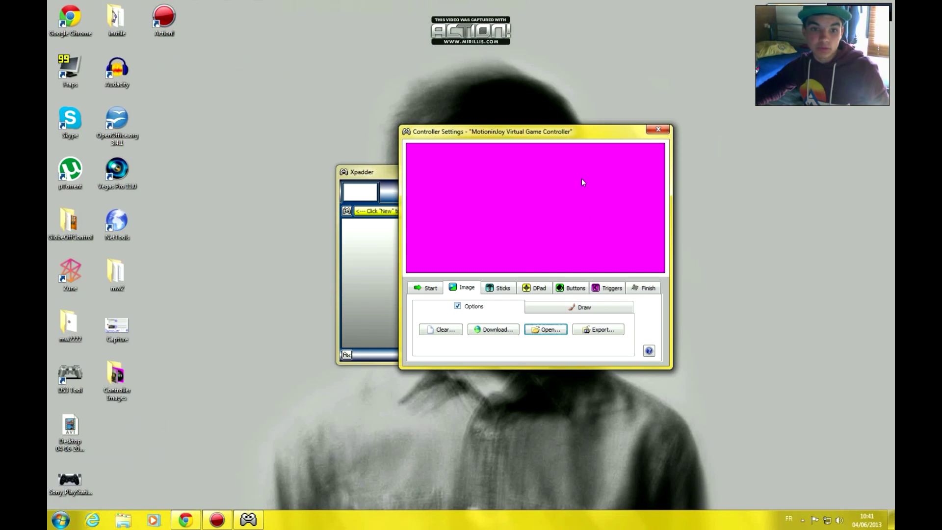
Load the Sony_PlayStation_3.mroussev.Bulgaria bitmap from the desktop's Controller Images folder as the Xpadder controller picture
{"action": "left_click", "coordinate": [546, 329]}
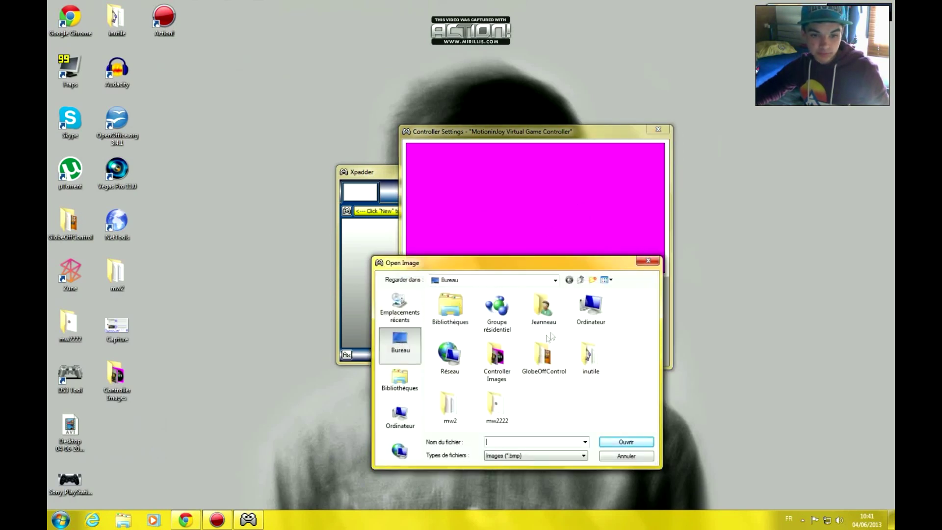
{"action": "double_click", "coordinate": [501, 369]}
{"action": "scroll", "coordinate": [501, 369], "scroll_direction": "down", "scroll_amount": 3}
{"action": "scroll", "coordinate": [555, 367], "scroll_direction": "down", "scroll_amount": 5}
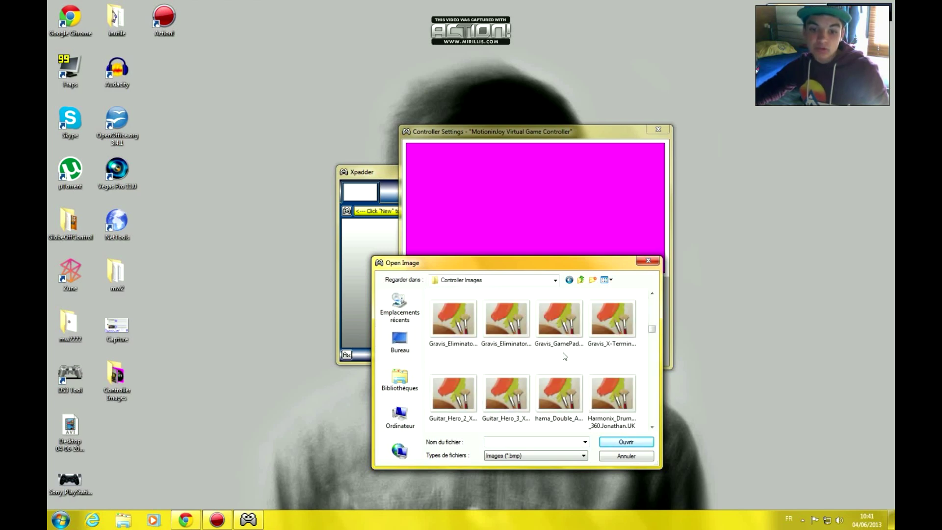
{"action": "scroll", "coordinate": [565, 357], "scroll_direction": "down", "scroll_amount": 1}
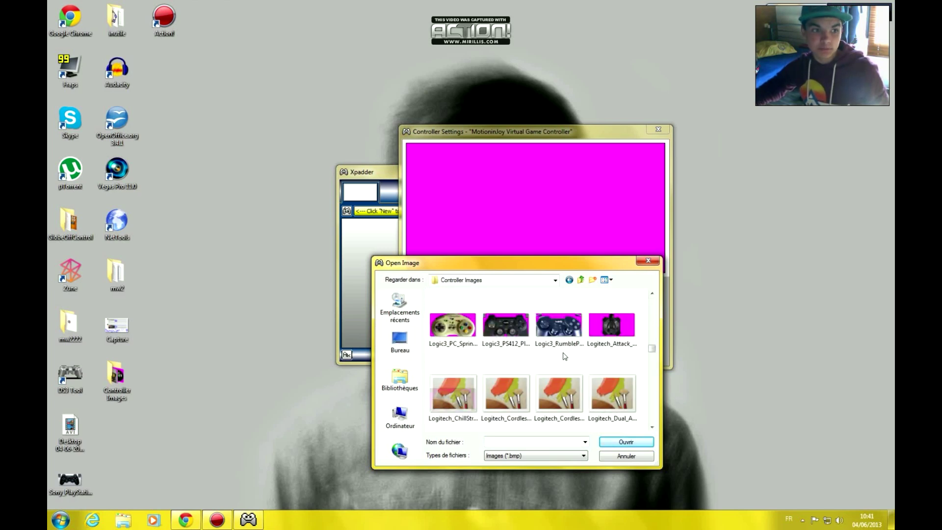
{"action": "scroll", "coordinate": [566, 357], "scroll_direction": "down", "scroll_amount": 2}
{"action": "scroll", "coordinate": [566, 356], "scroll_direction": "down", "scroll_amount": 5}
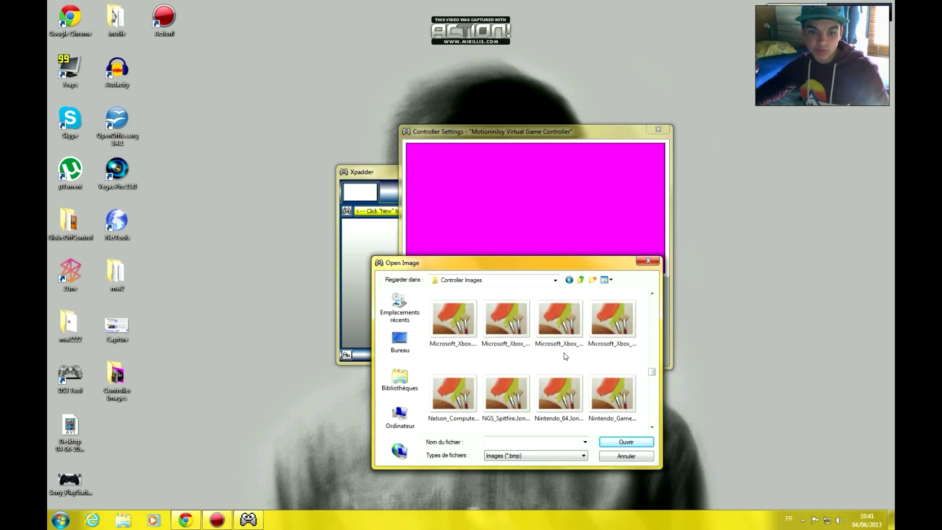
{"action": "scroll", "coordinate": [567, 357], "scroll_direction": "down", "scroll_amount": 4}
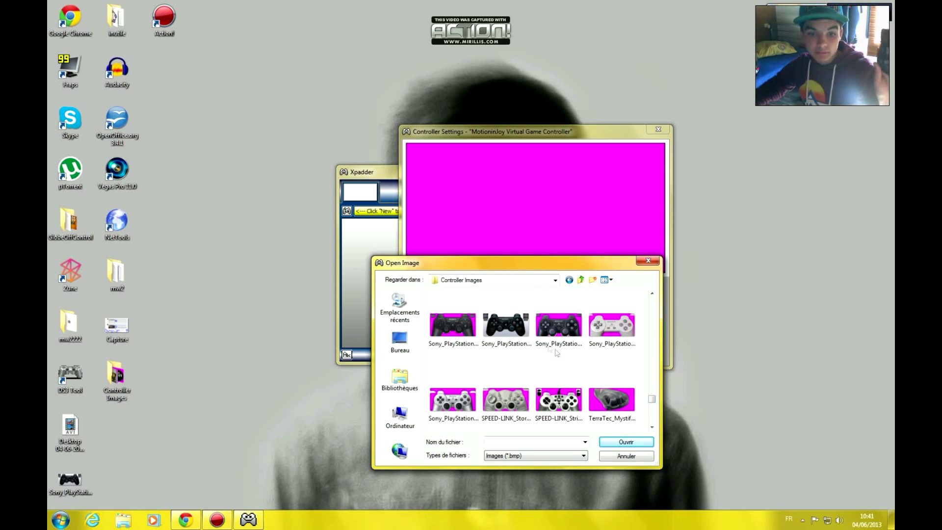
{"action": "left_click", "coordinate": [503, 336]}
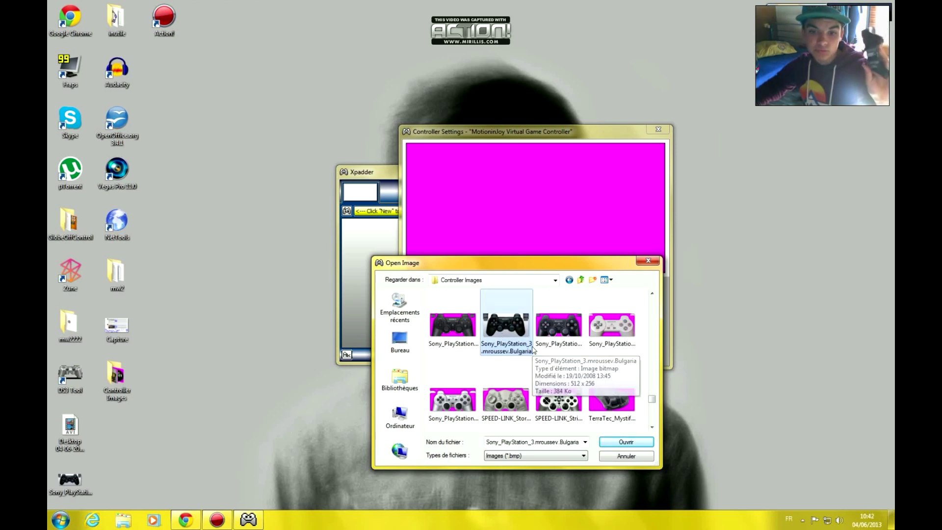
{"action": "left_click", "coordinate": [626, 443]}
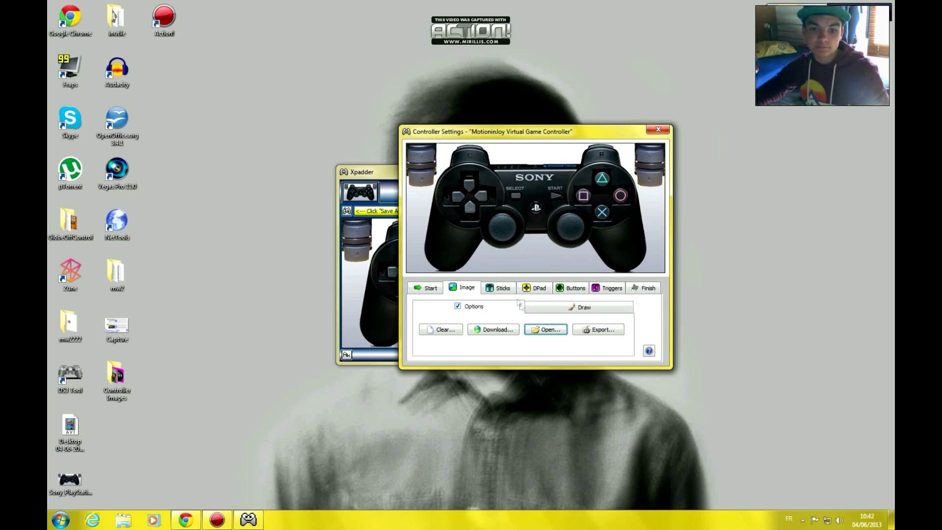
Open the Stick 1 settings of the controller layout
{"action": "left_click", "coordinate": [499, 291]}
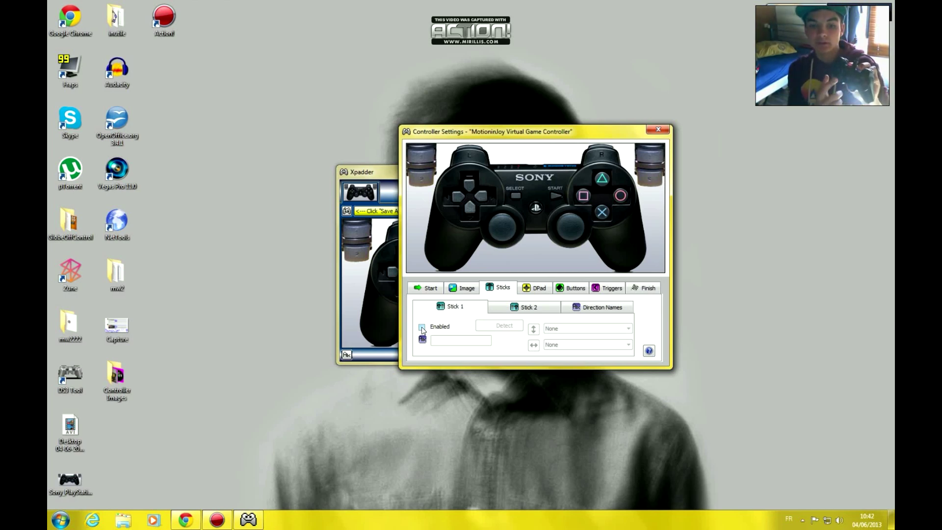
{"action": "left_click", "coordinate": [537, 306]}
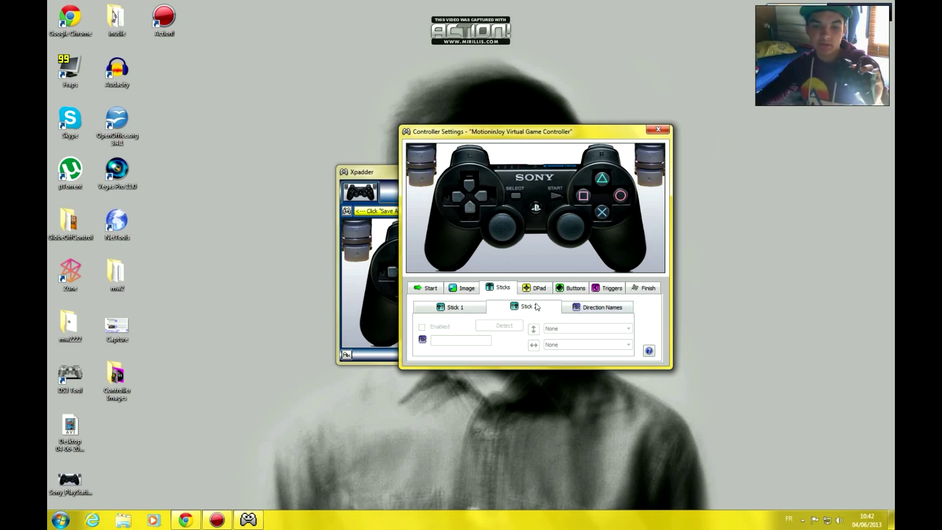
{"action": "left_click", "coordinate": [465, 309]}
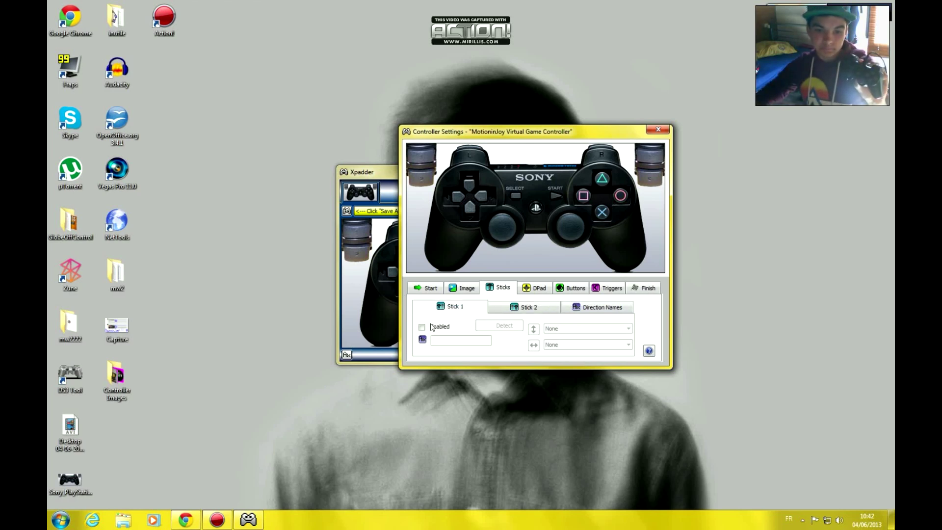
{"action": "left_click", "coordinate": [422, 328]}
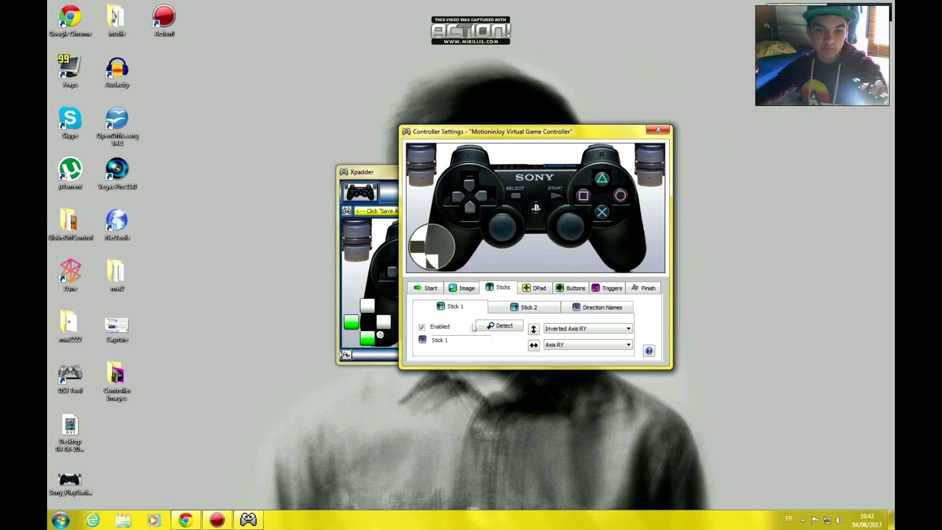
{"action": "left_click", "coordinate": [423, 327]}
{"action": "left_click", "coordinate": [423, 328]}
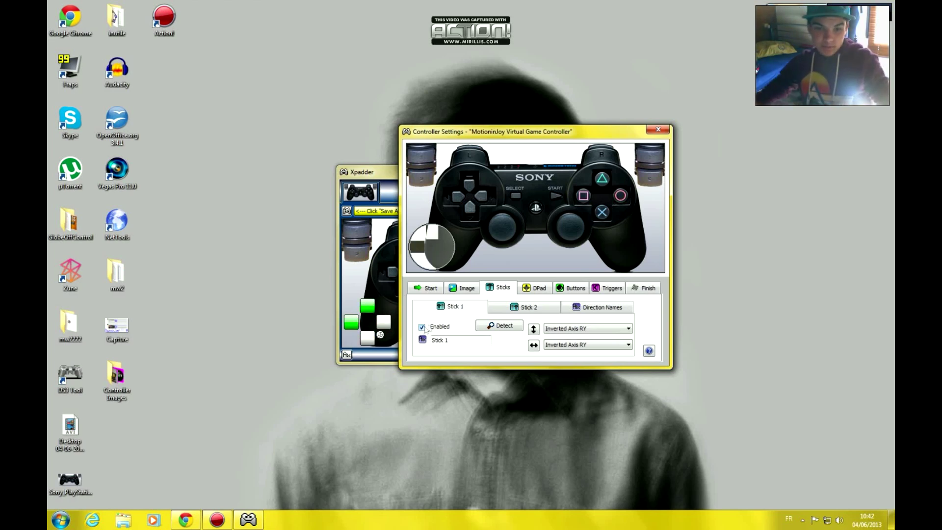
{"action": "left_click", "coordinate": [422, 327]}
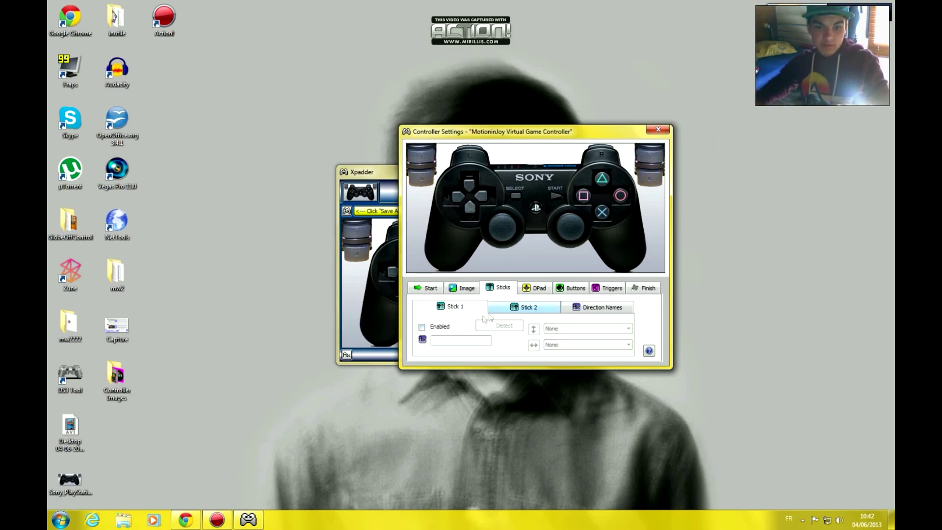
Enable Stick 1 on axes Y and X and Stick 2 on axes RY and RX, placing them over the pictured left and right analog sticks
{"action": "left_click", "coordinate": [421, 327]}
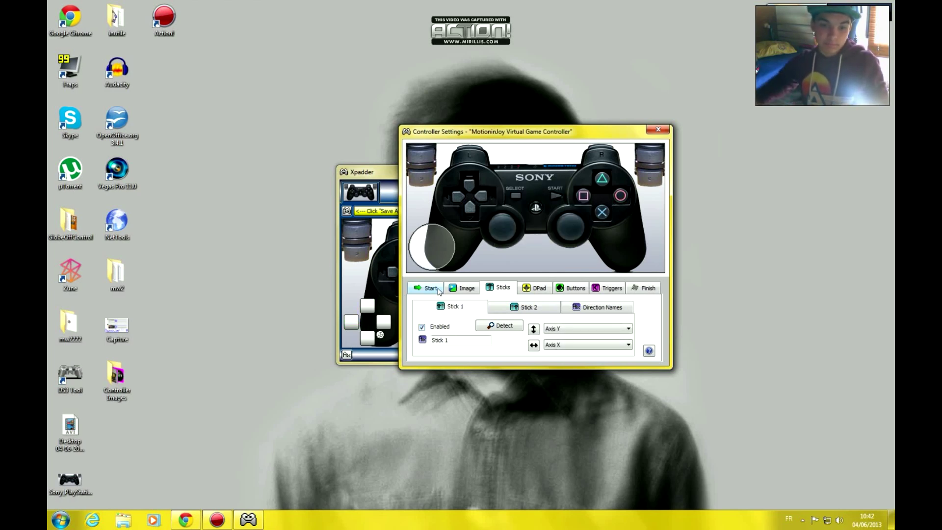
{"action": "left_click_drag", "start_coordinate": [432, 246], "coordinate": [502, 228]}
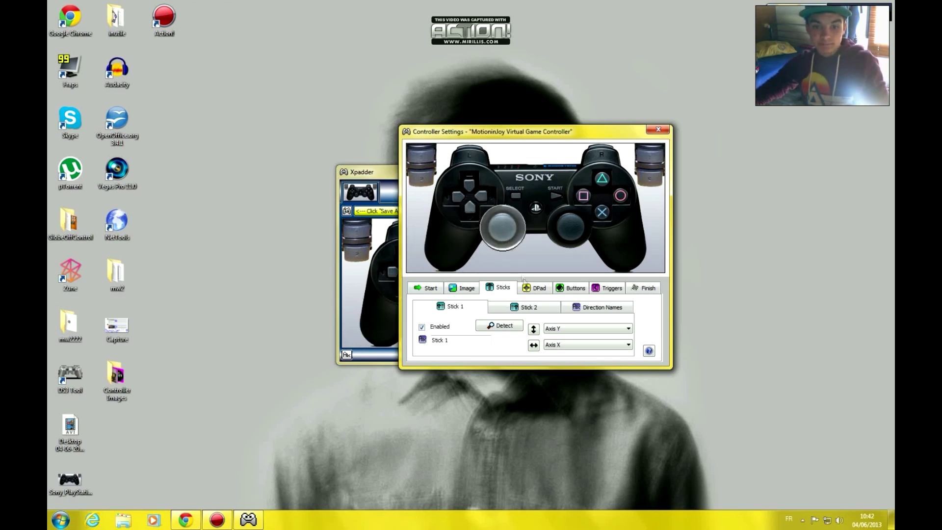
{"action": "left_click", "coordinate": [528, 311]}
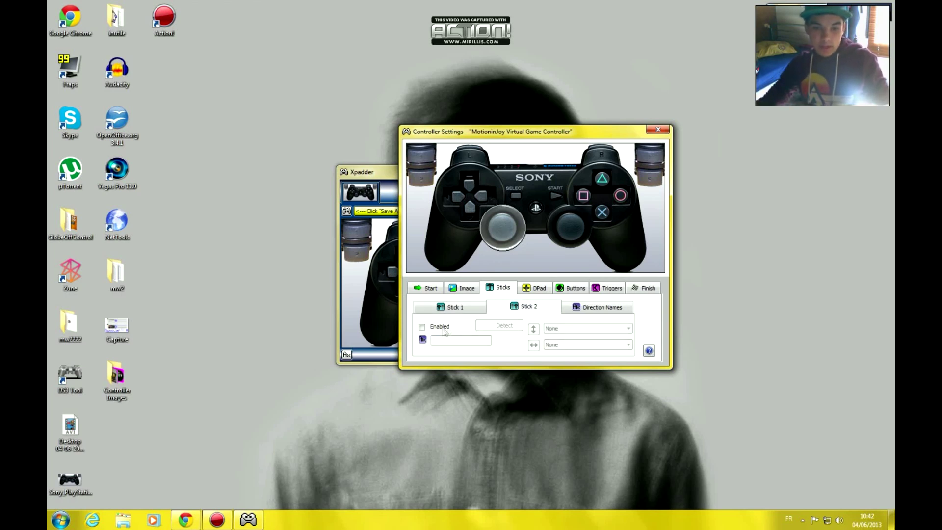
{"action": "left_click", "coordinate": [422, 328]}
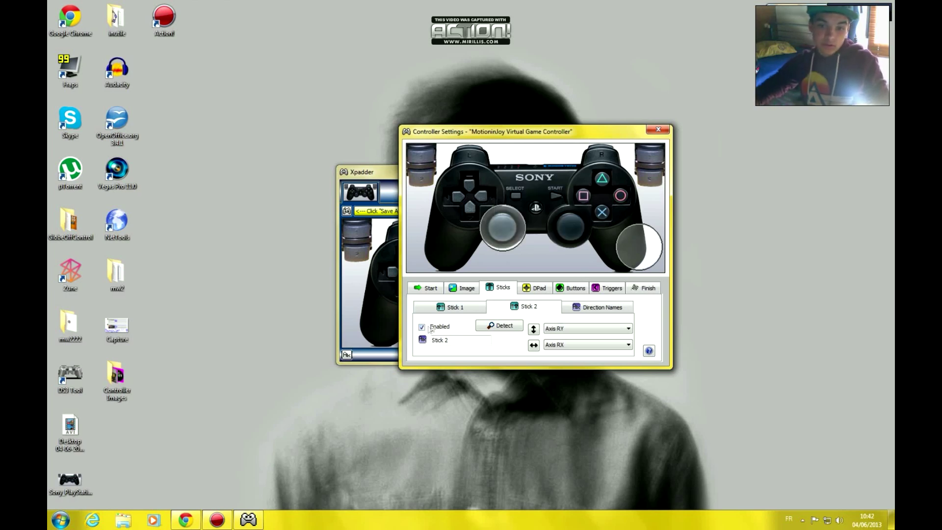
{"action": "left_click_drag", "start_coordinate": [634, 253], "coordinate": [569, 235]}
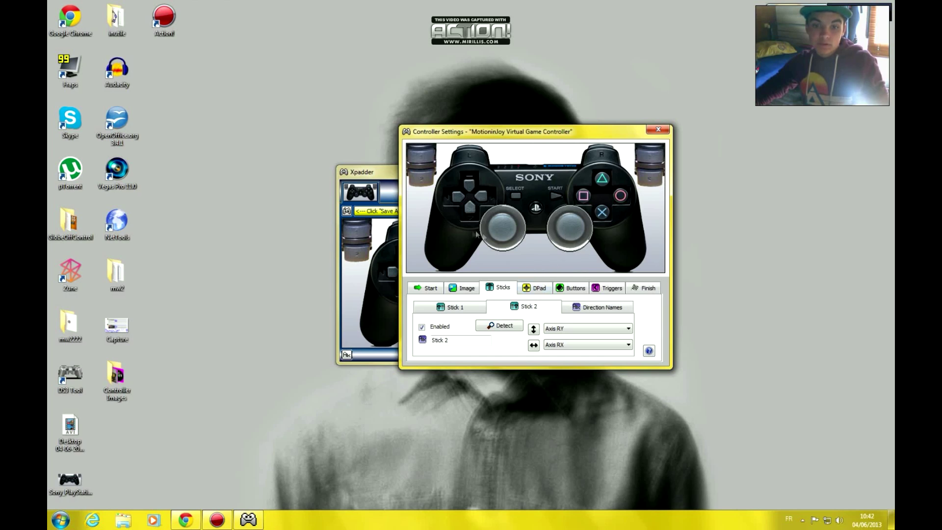
Enable the DPad with POV directions and place its marker over the directional pad in the controller picture
{"action": "left_click", "coordinate": [572, 307]}
{"action": "left_click", "coordinate": [536, 306]}
{"action": "left_click", "coordinate": [536, 289]}
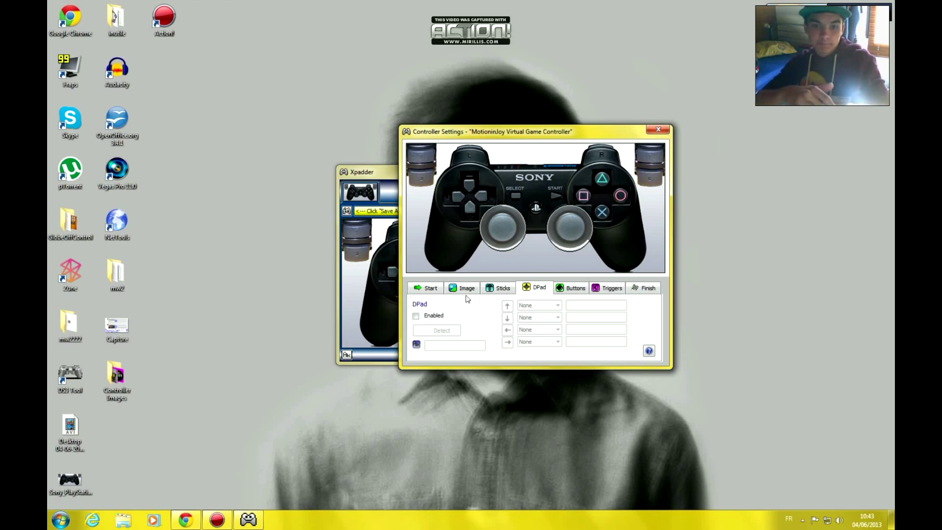
{"action": "left_click", "coordinate": [433, 317]}
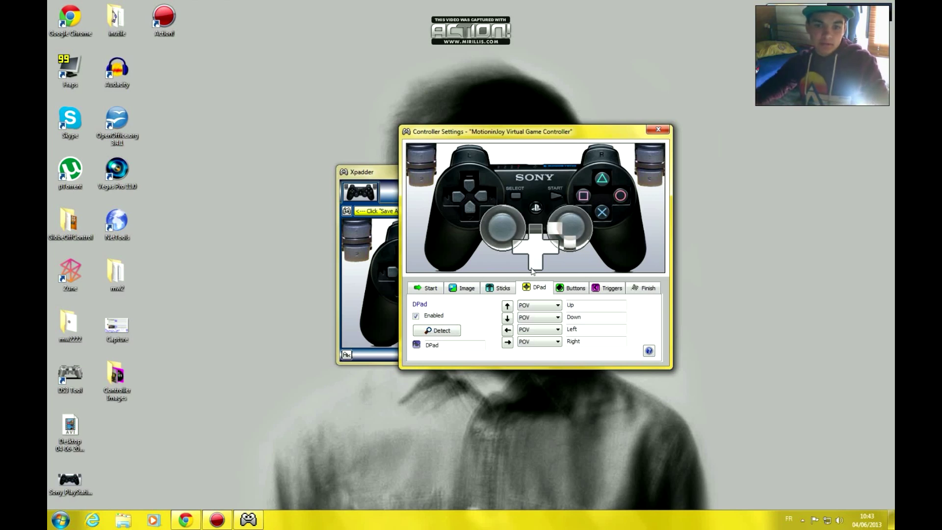
{"action": "left_click_drag", "start_coordinate": [535, 253], "coordinate": [471, 204]}
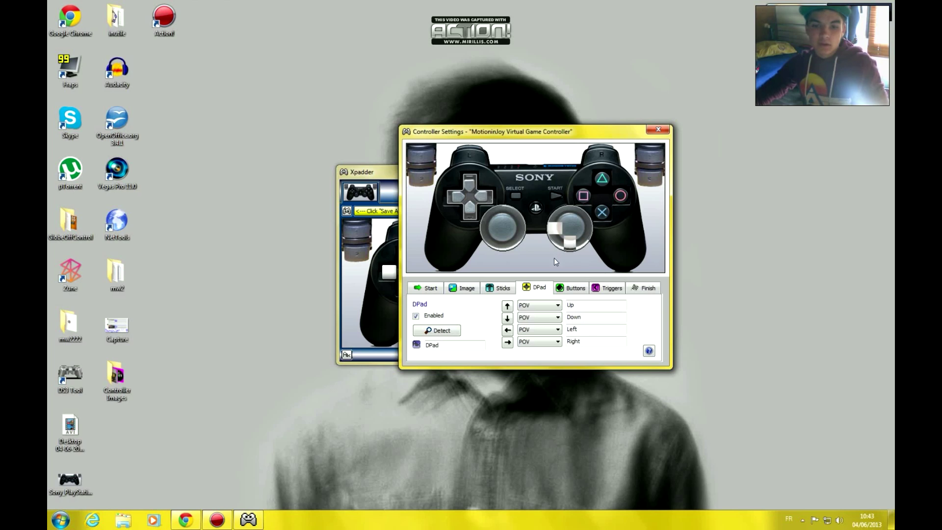
Add the gamepad buttons to the layout and place them over Select, Start, square, triangle, cross and circle
{"action": "left_click", "coordinate": [569, 289]}
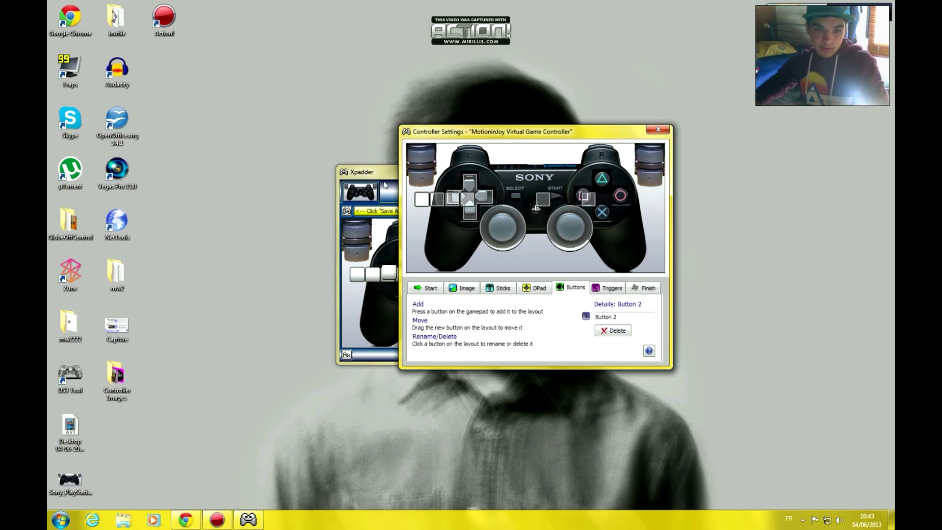
{"action": "left_click_drag", "start_coordinate": [545, 204], "coordinate": [519, 199]}
{"action": "left_click_drag", "start_coordinate": [430, 202], "coordinate": [553, 198]}
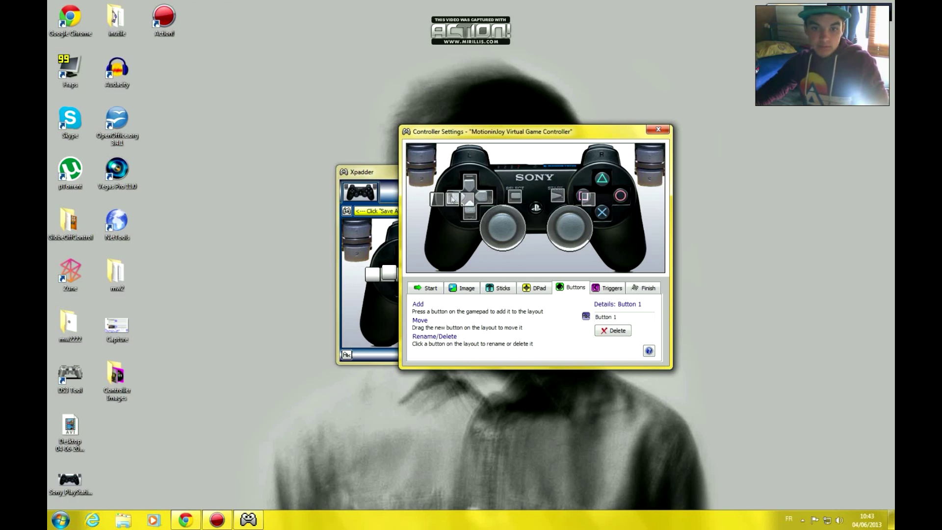
{"action": "left_click_drag", "start_coordinate": [437, 200], "coordinate": [605, 183]}
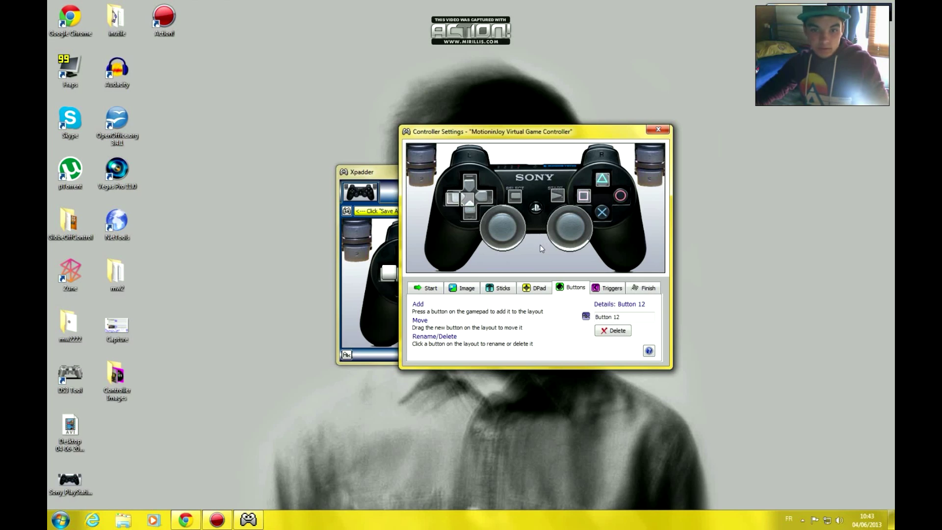
{"action": "left_click_drag", "start_coordinate": [471, 204], "coordinate": [606, 213]}
{"action": "left_click_drag", "start_coordinate": [459, 201], "coordinate": [627, 198]}
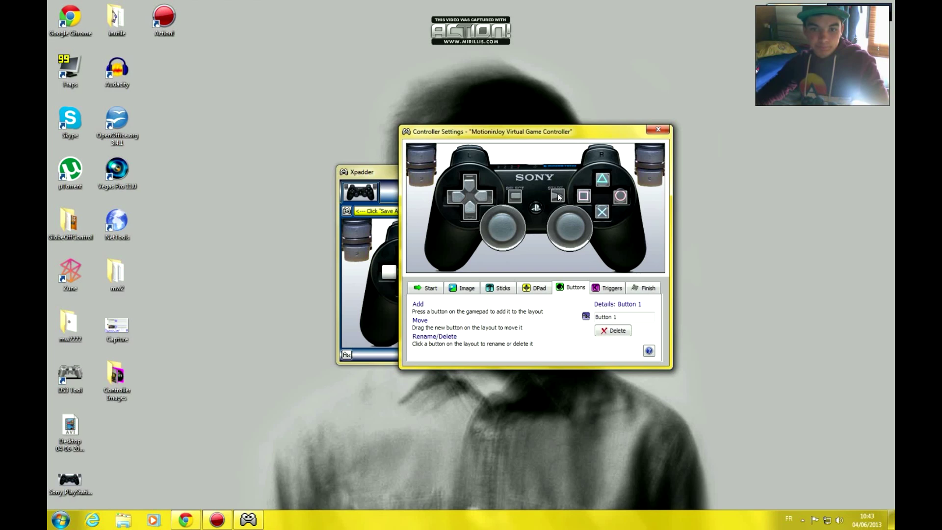
{"action": "left_click", "coordinate": [614, 288]}
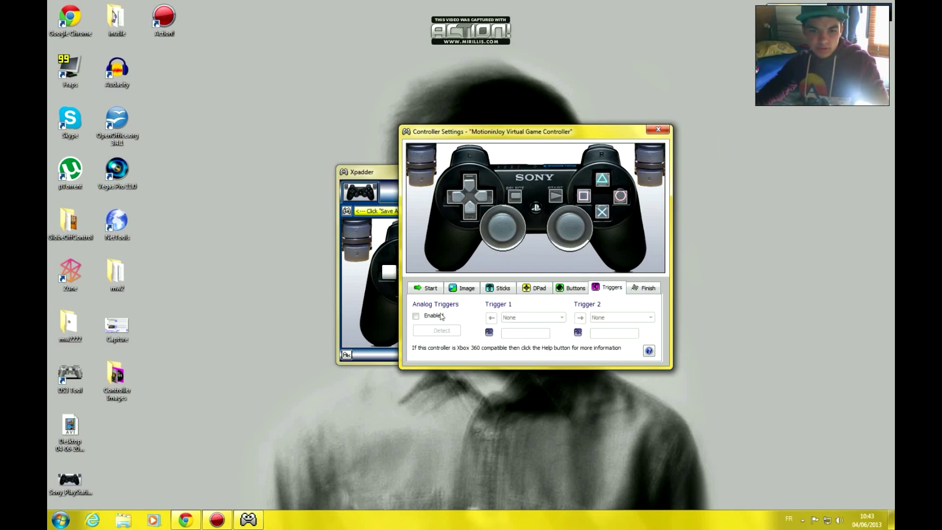
{"action": "left_click", "coordinate": [416, 317]}
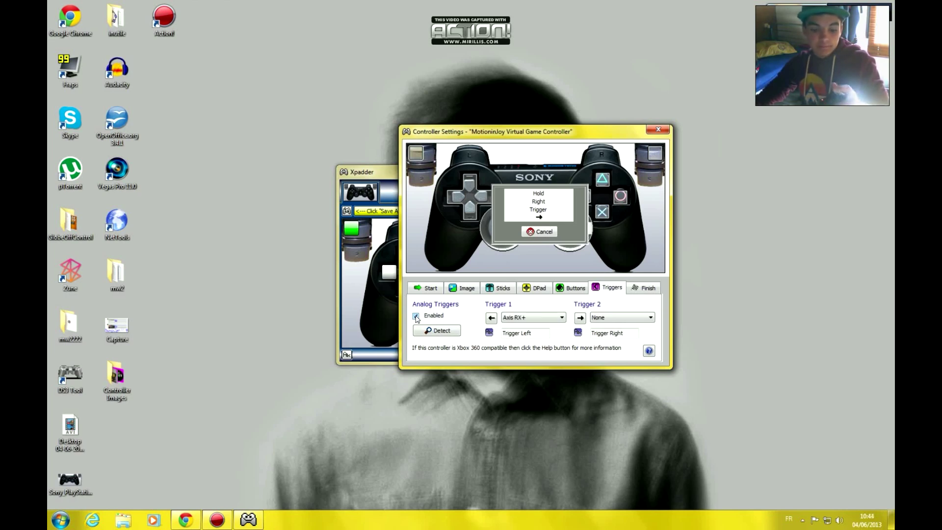
{"action": "left_click", "coordinate": [416, 317]}
{"action": "left_click", "coordinate": [417, 317]}
{"action": "left_click", "coordinate": [416, 317]}
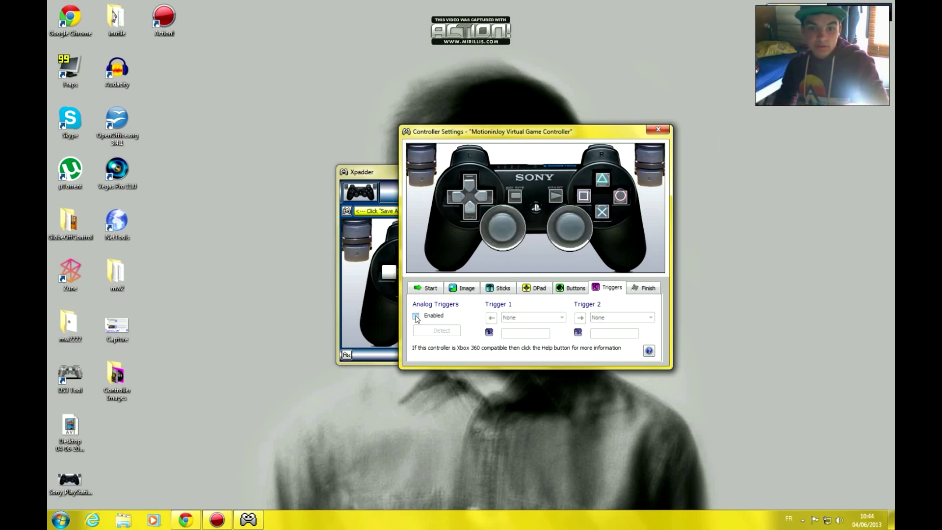
{"action": "left_click", "coordinate": [416, 317]}
{"action": "left_click", "coordinate": [416, 317]}
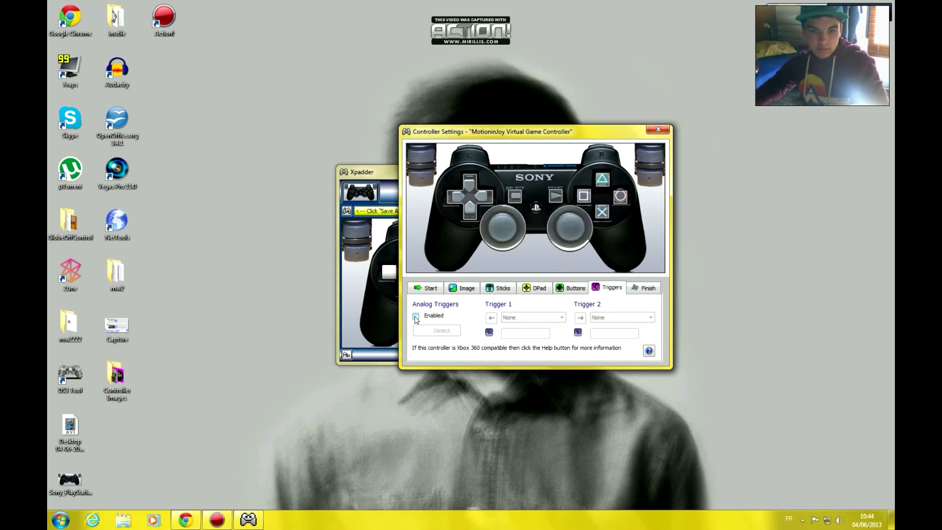
Add the shoulder, Select and PS buttons to the layout, placing them over the four pictured shoulder buttons, Select and the PS logo
{"action": "left_click", "coordinate": [573, 290]}
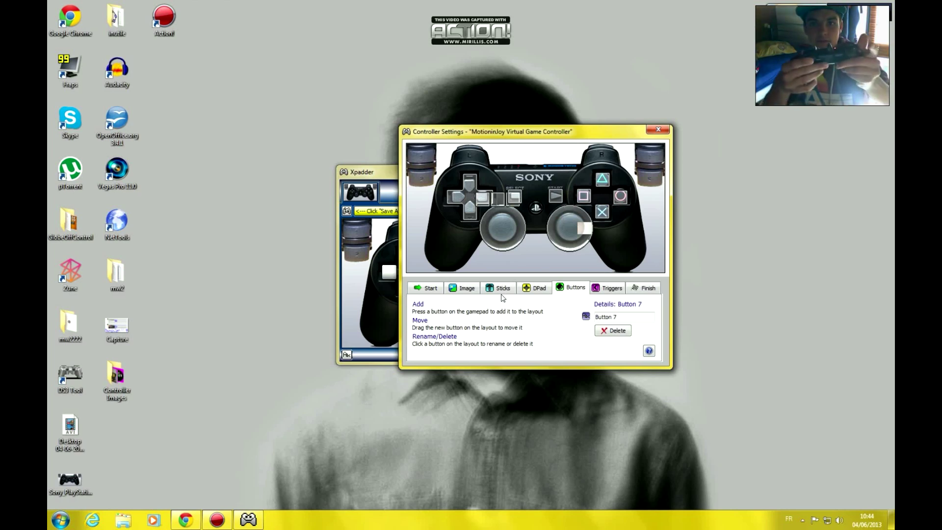
{"action": "left_click", "coordinate": [519, 199]}
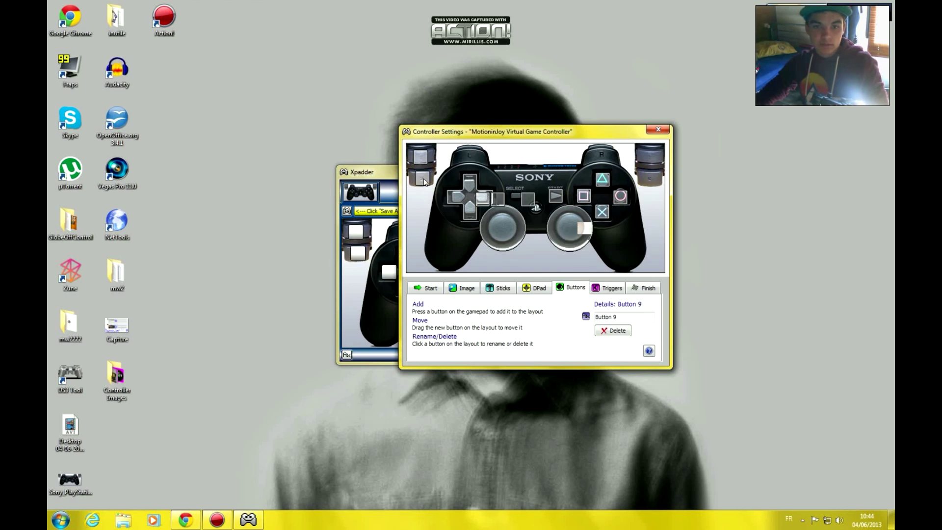
{"action": "left_click_drag", "start_coordinate": [526, 197], "coordinate": [642, 161]}
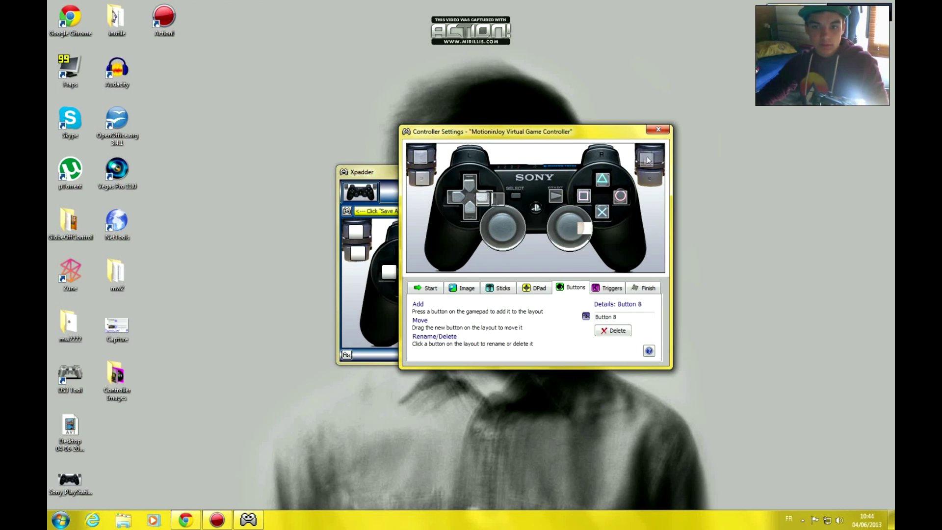
{"action": "left_click_drag", "start_coordinate": [498, 199], "coordinate": [650, 178]}
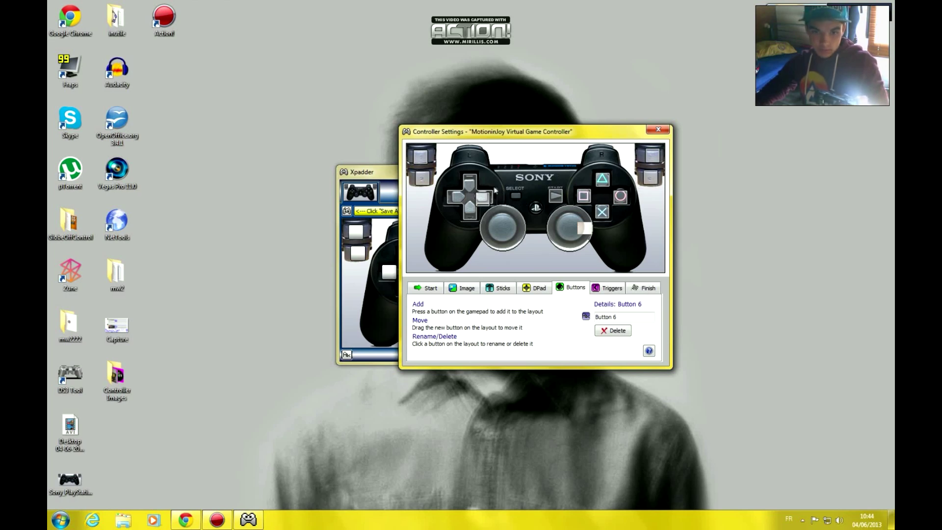
{"action": "left_click_drag", "start_coordinate": [485, 198], "coordinate": [523, 195]}
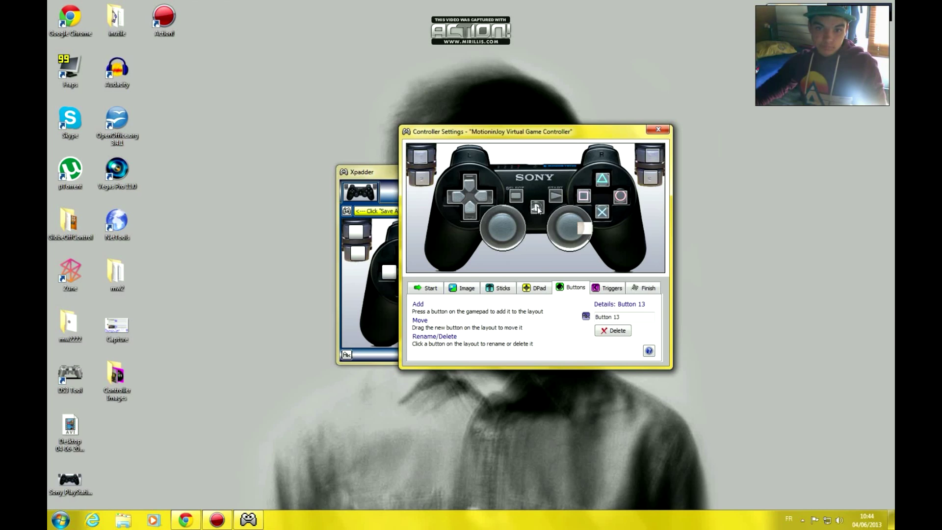
Leave the analog triggers disabled and finish the controller settings, returning to the main layout window
{"action": "left_click", "coordinate": [610, 289]}
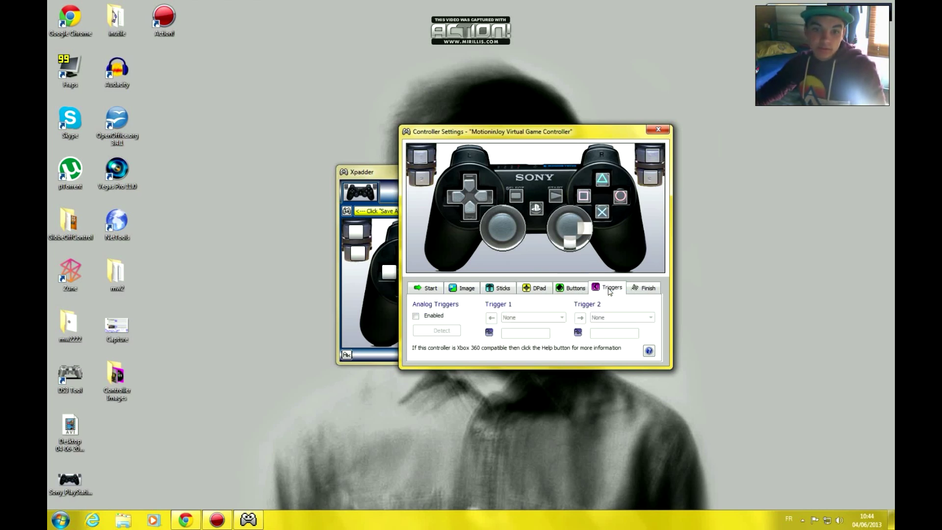
{"action": "left_click", "coordinate": [639, 294]}
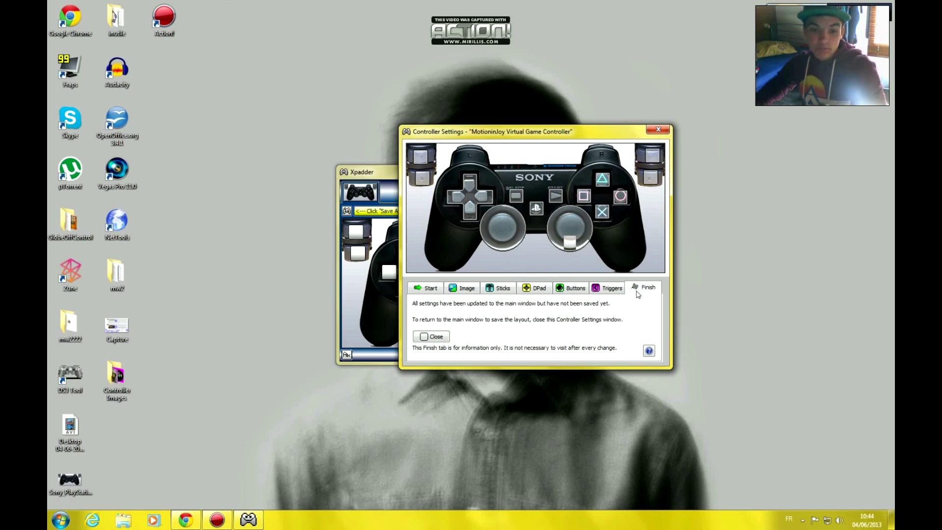
{"action": "left_click", "coordinate": [425, 336]}
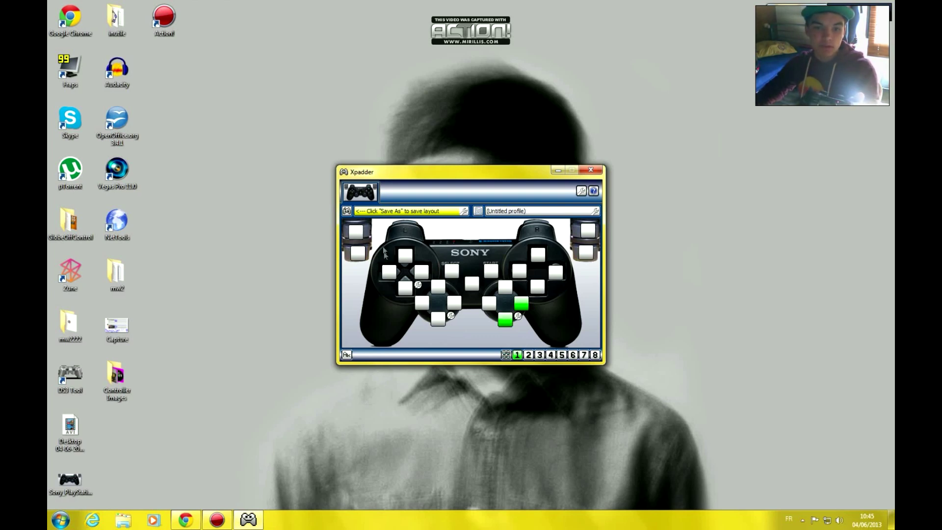
Assign Right Mouse Button to Button 7 on the left shoulder and Left Mouse Button to Button 8 on the right shoulder
{"action": "left_click", "coordinate": [357, 232]}
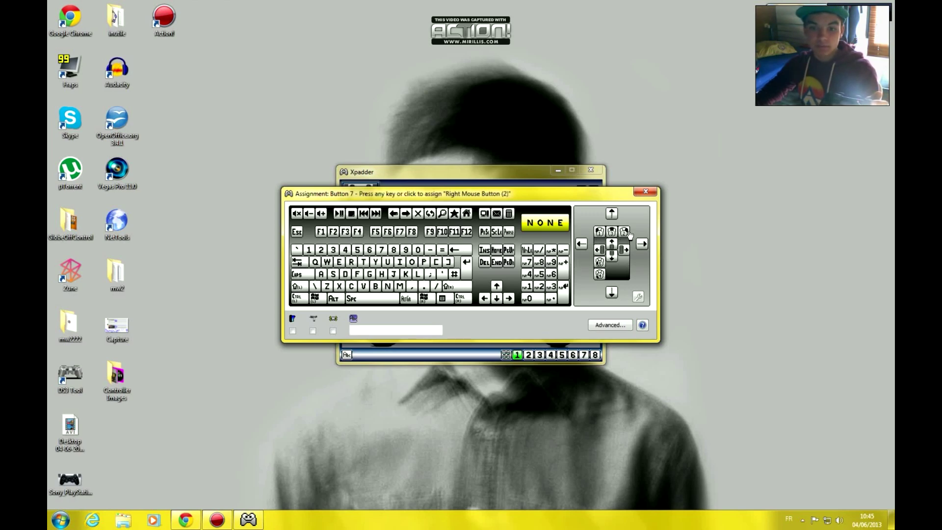
{"action": "left_click", "coordinate": [625, 233]}
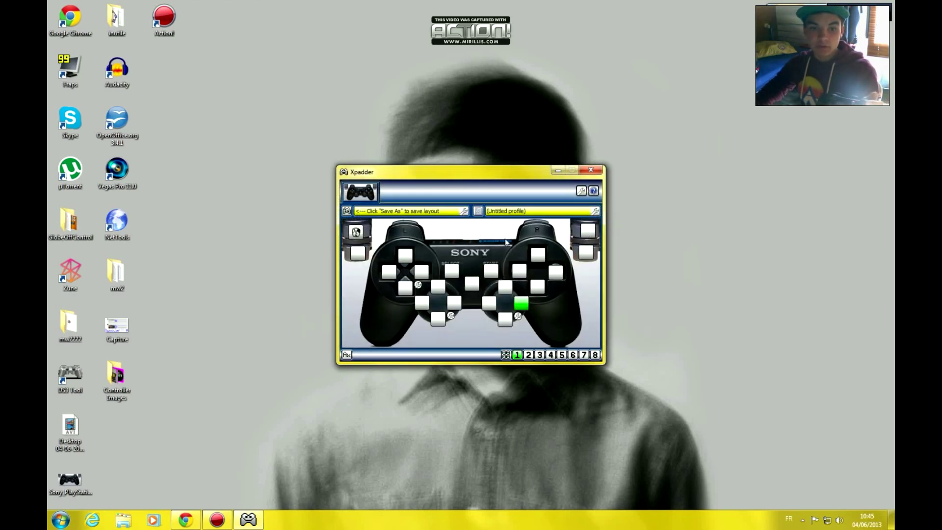
{"action": "left_click", "coordinate": [588, 231]}
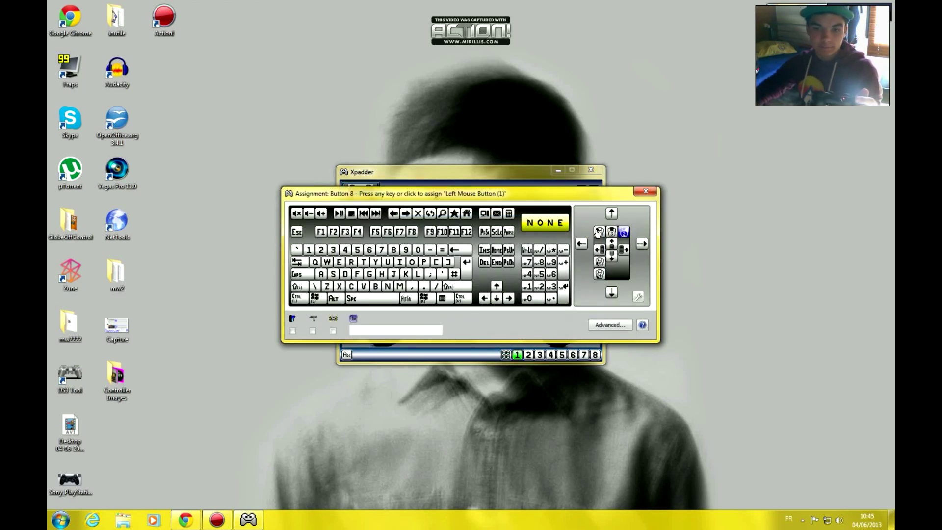
{"action": "left_click", "coordinate": [600, 231]}
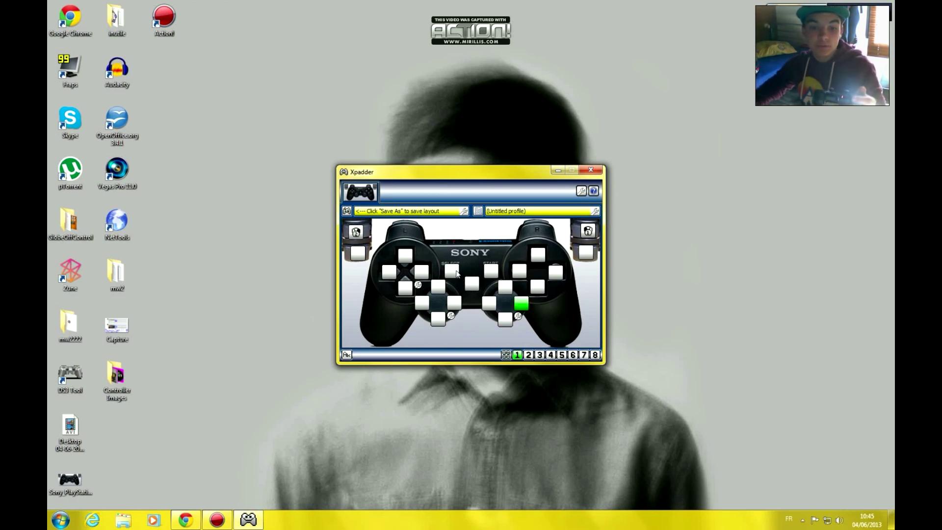
Assign the Tab key to the controller's Select button
{"action": "left_click", "coordinate": [452, 271]}
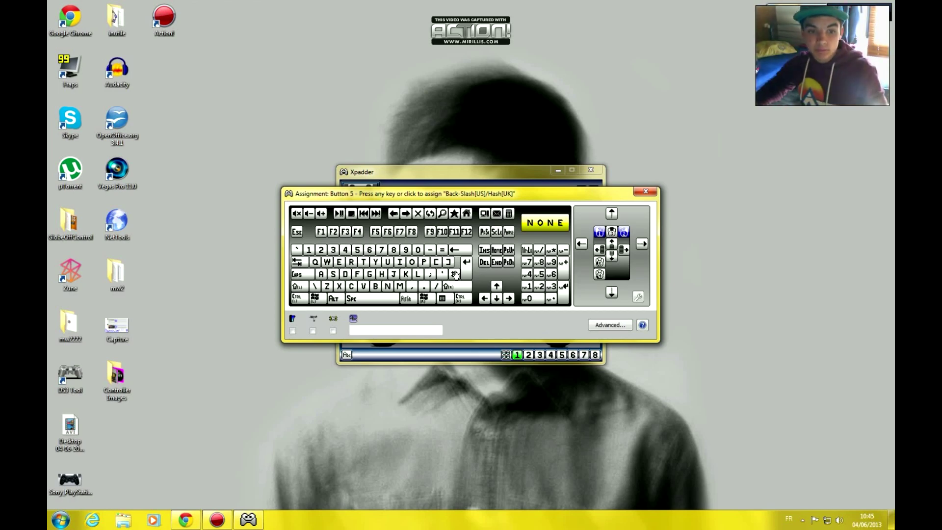
{"action": "left_click", "coordinate": [455, 274]}
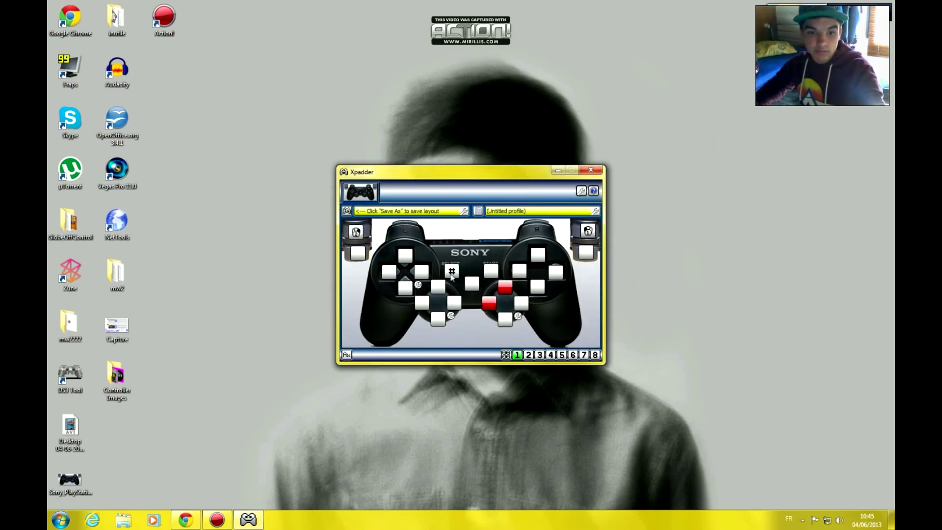
{"action": "left_click", "coordinate": [452, 273]}
{"action": "left_click", "coordinate": [452, 275]}
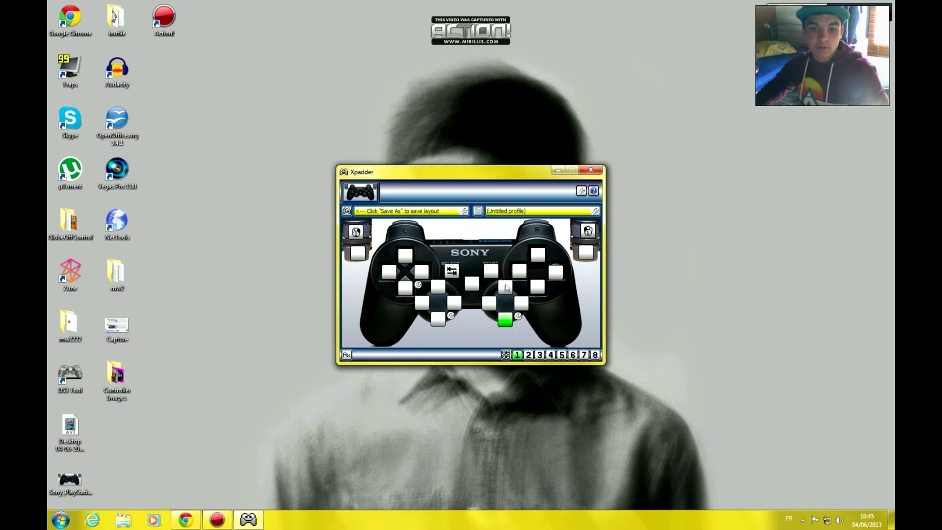
Assign Z, S, Q and D to the up, down, left and right directions of Stick 1
{"action": "left_click", "coordinate": [439, 291]}
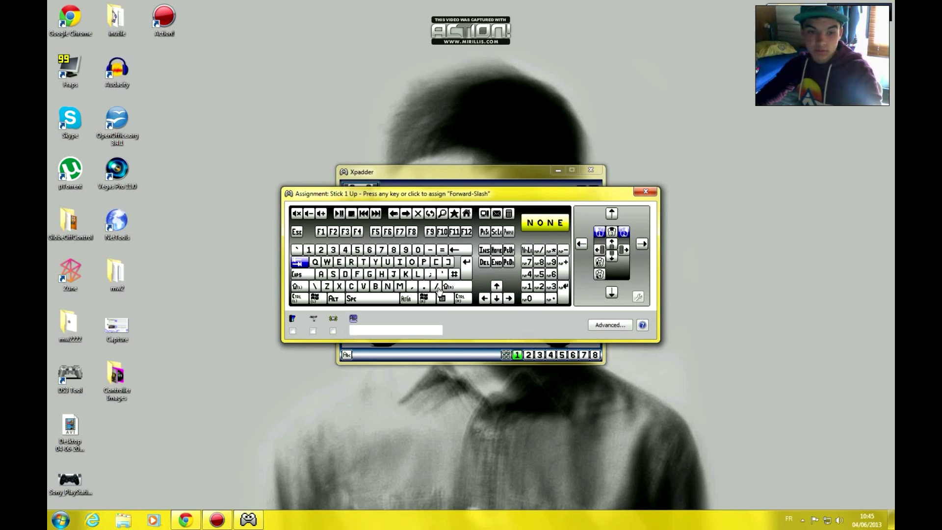
{"action": "key", "text": "z"}
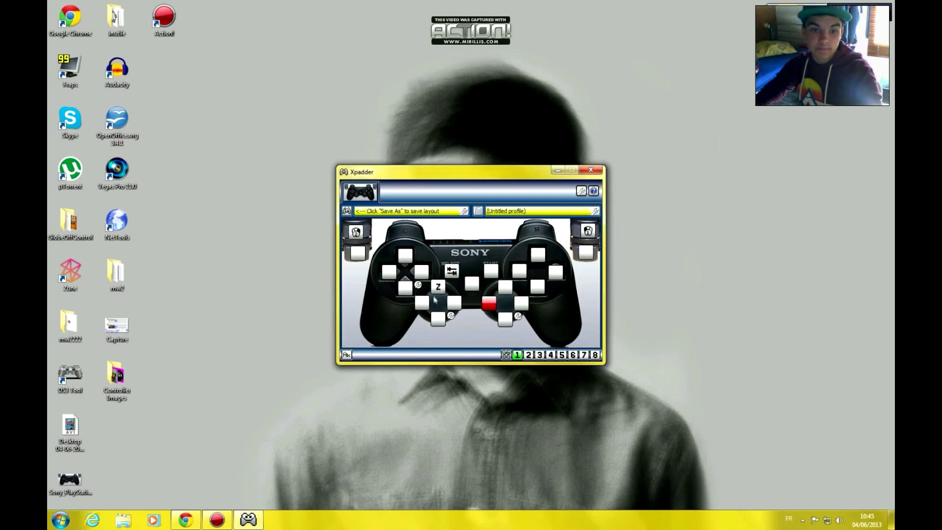
{"action": "left_click", "coordinate": [437, 320]}
{"action": "key", "text": "s"}
{"action": "left_click", "coordinate": [424, 307]}
{"action": "key", "text": "q"}
{"action": "left_click", "coordinate": [450, 306]}
{"action": "key", "text": "d"}
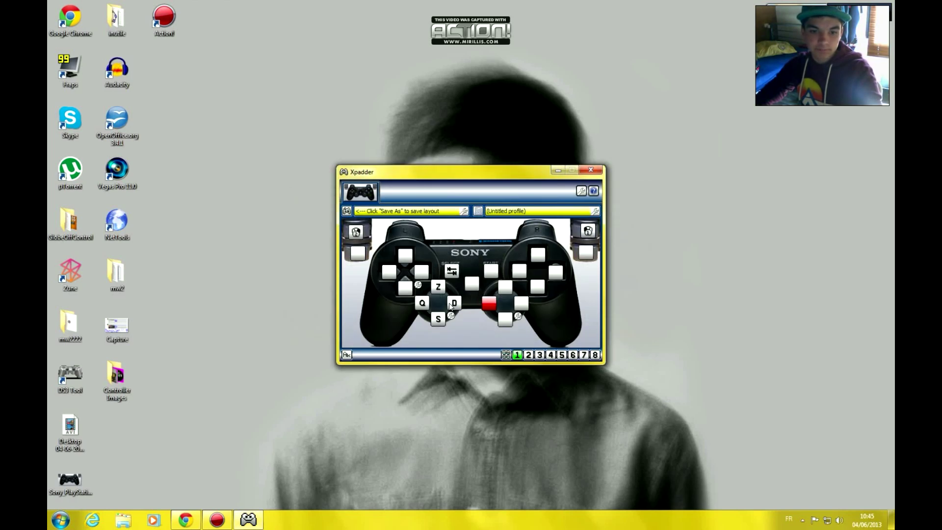
Assign mouse movement up, down, left and right to the matching directions of Stick 2
{"action": "left_click", "coordinate": [503, 290]}
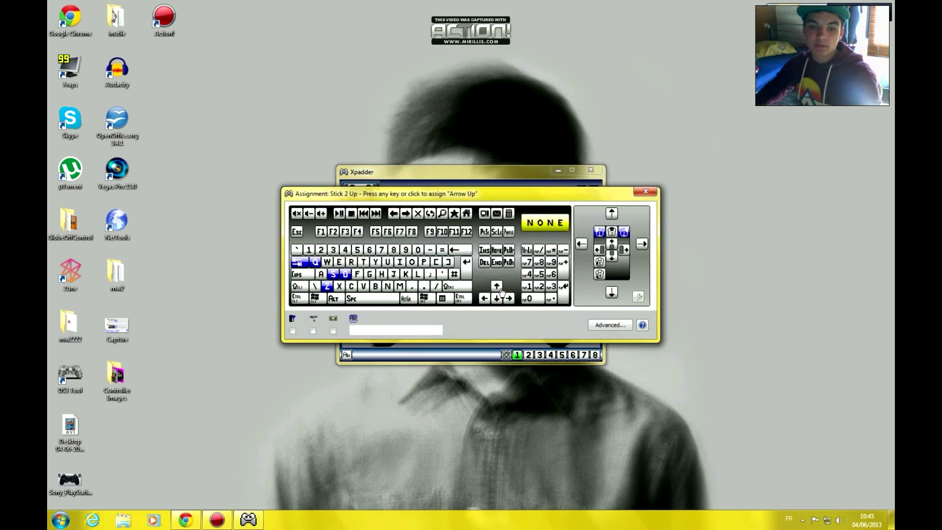
{"action": "left_click", "coordinate": [641, 193]}
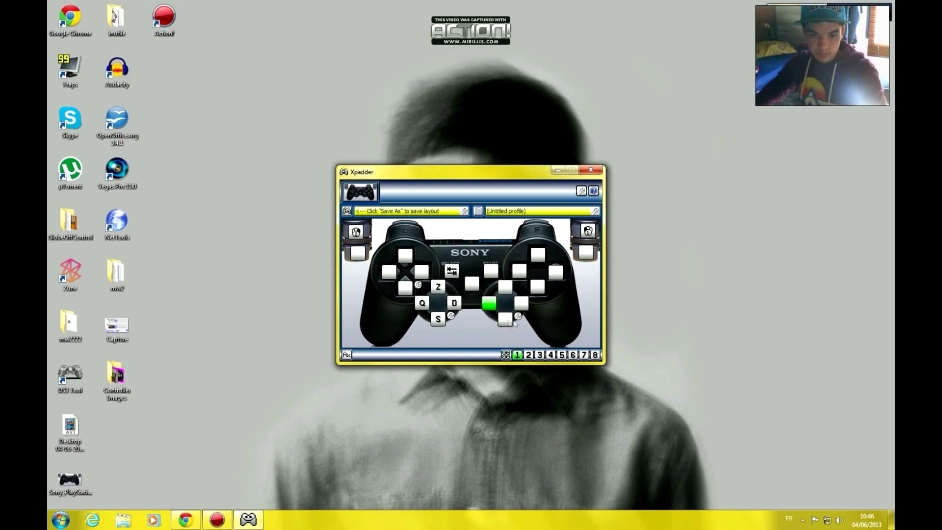
{"action": "left_click", "coordinate": [505, 286]}
{"action": "left_click", "coordinate": [613, 217]}
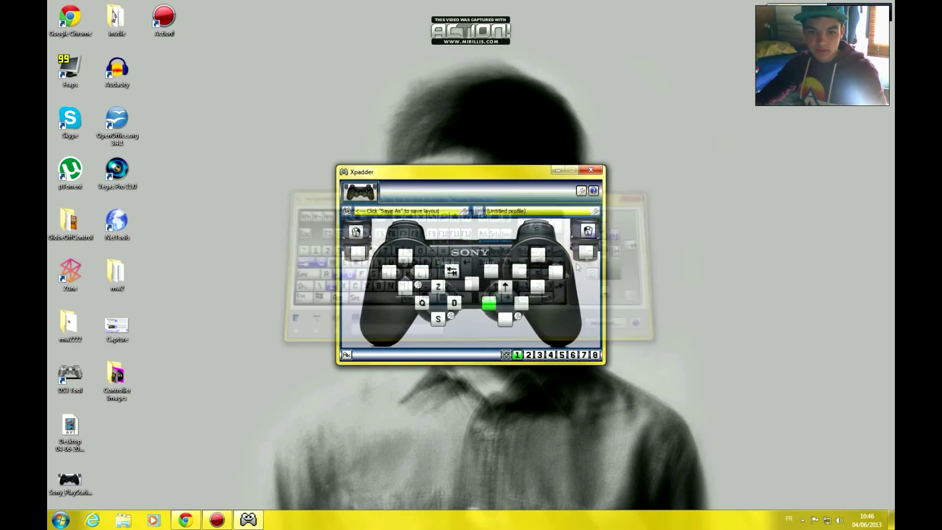
{"action": "left_click", "coordinate": [612, 292]}
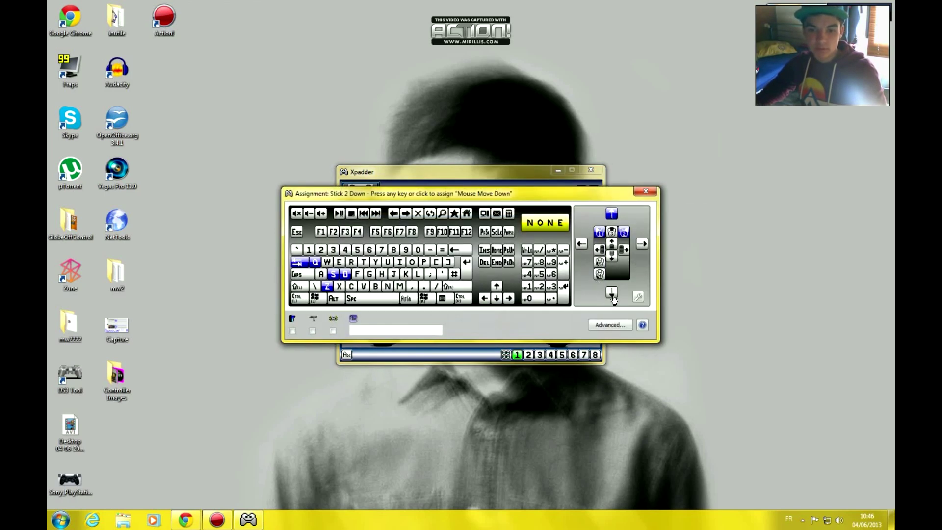
{"action": "left_click", "coordinate": [494, 304]}
{"action": "left_click", "coordinate": [585, 249]}
{"action": "left_click", "coordinate": [522, 304]}
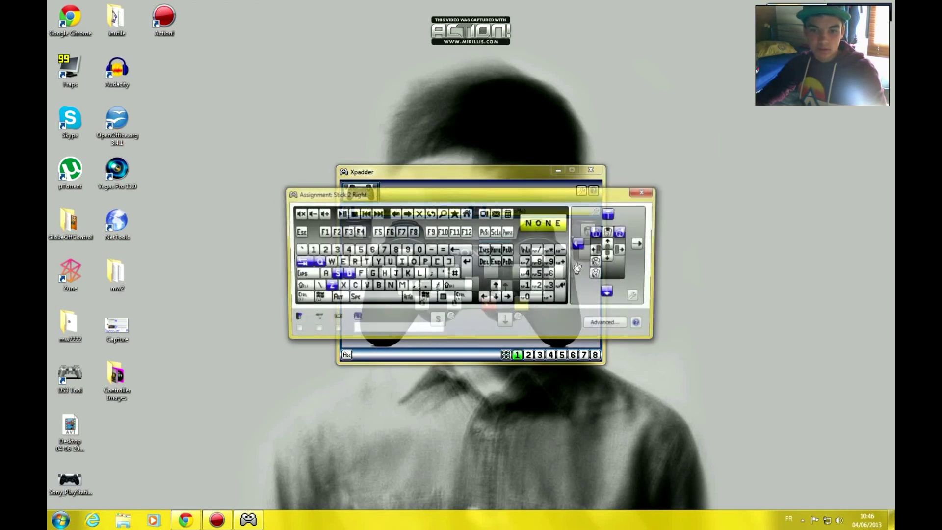
{"action": "left_click", "coordinate": [643, 248]}
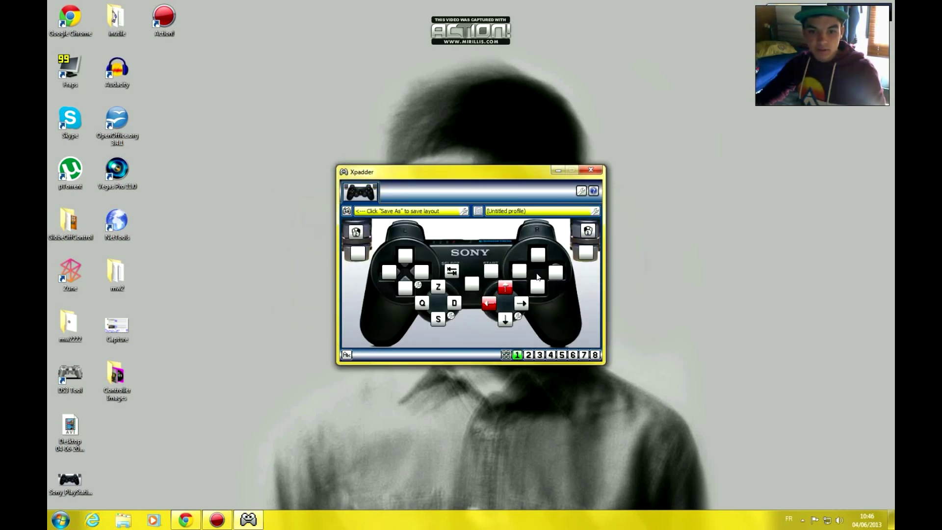
Assign R to the square button, Alt to the circle button and 4 to the triangle button
{"action": "left_click", "coordinate": [519, 271]}
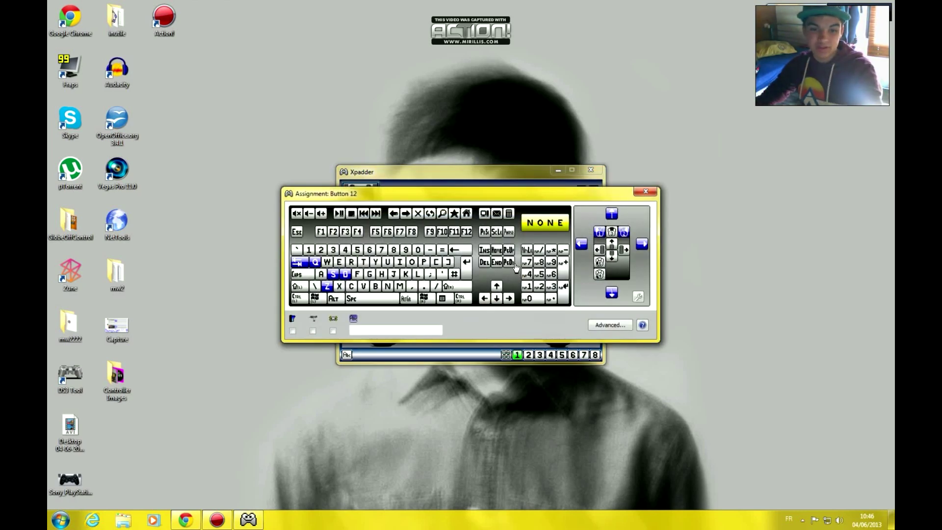
{"action": "left_click", "coordinate": [511, 264]}
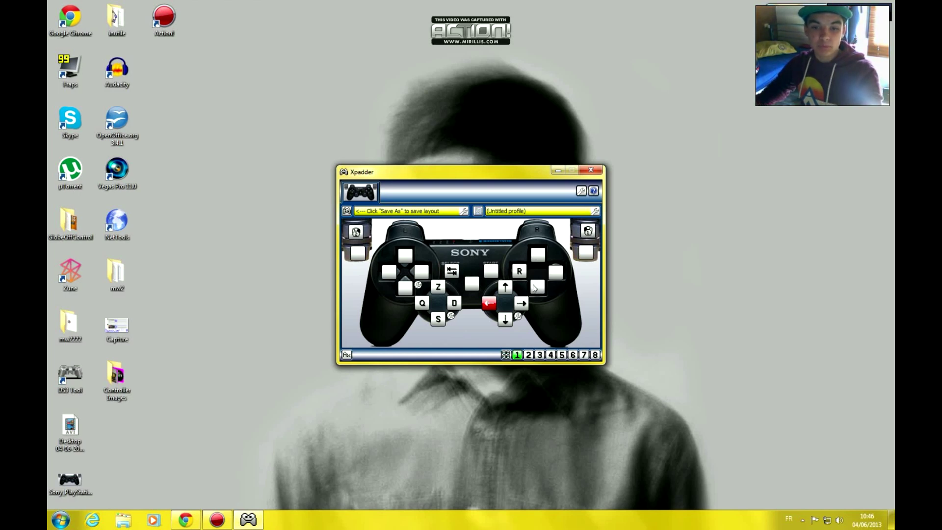
{"action": "left_click", "coordinate": [557, 273]}
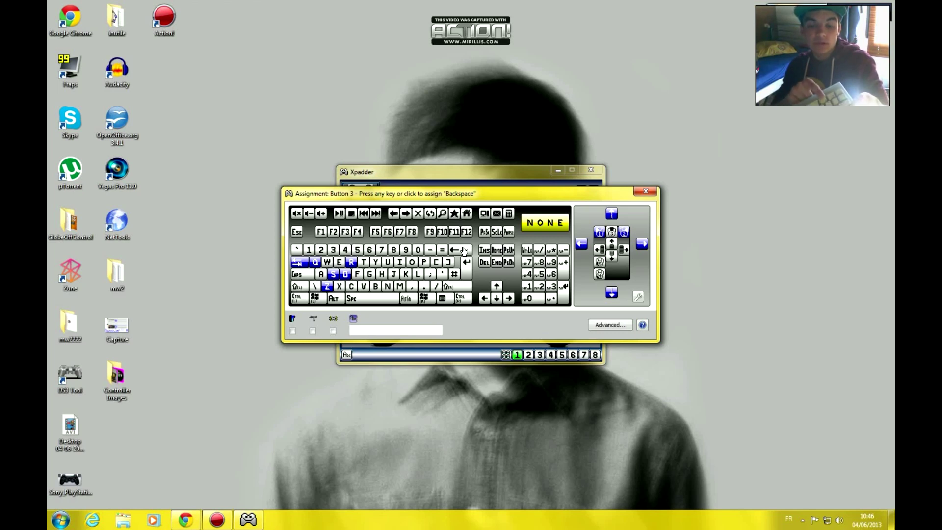
{"action": "key", "text": "alt"}
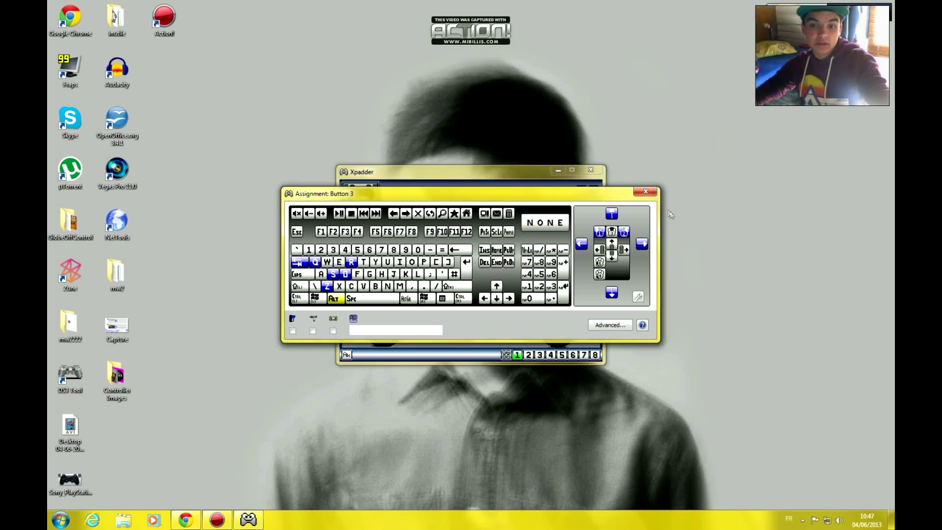
{"action": "left_click", "coordinate": [646, 192]}
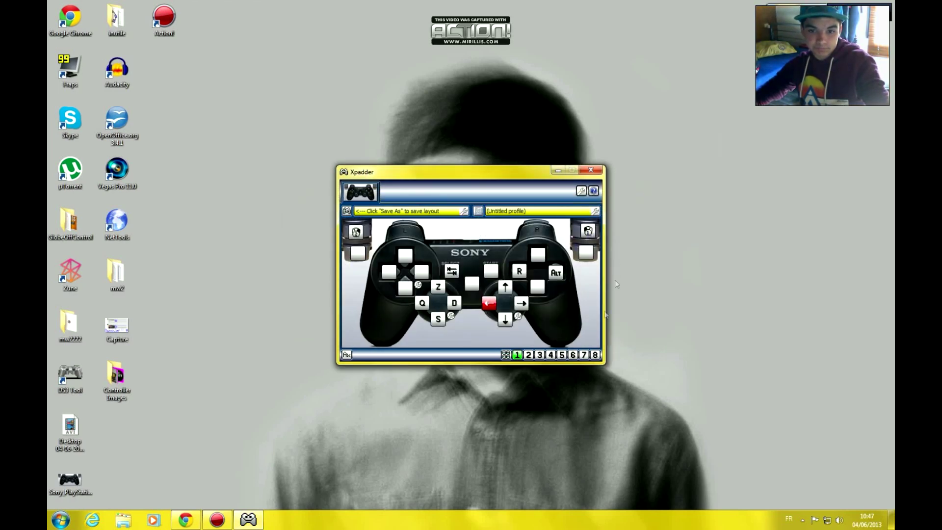
{"action": "left_click", "coordinate": [538, 256]}
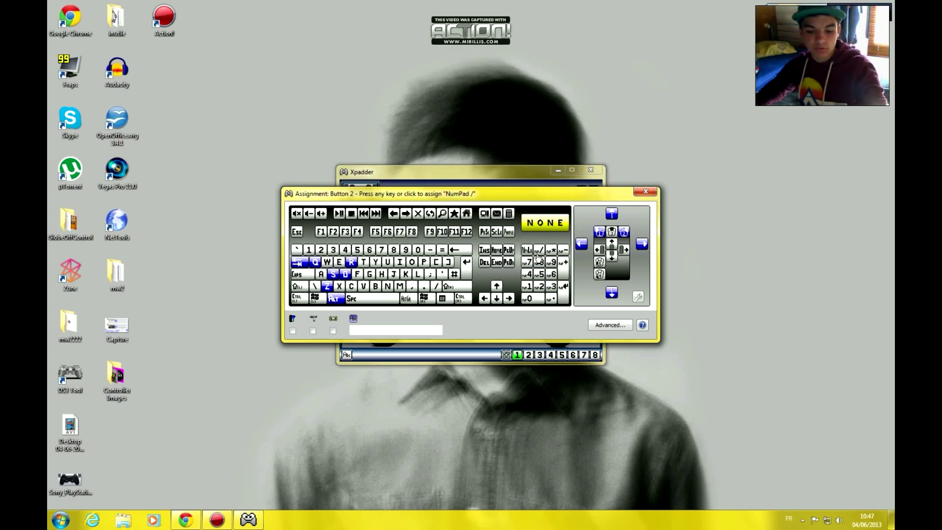
{"action": "key", "text": "4"}
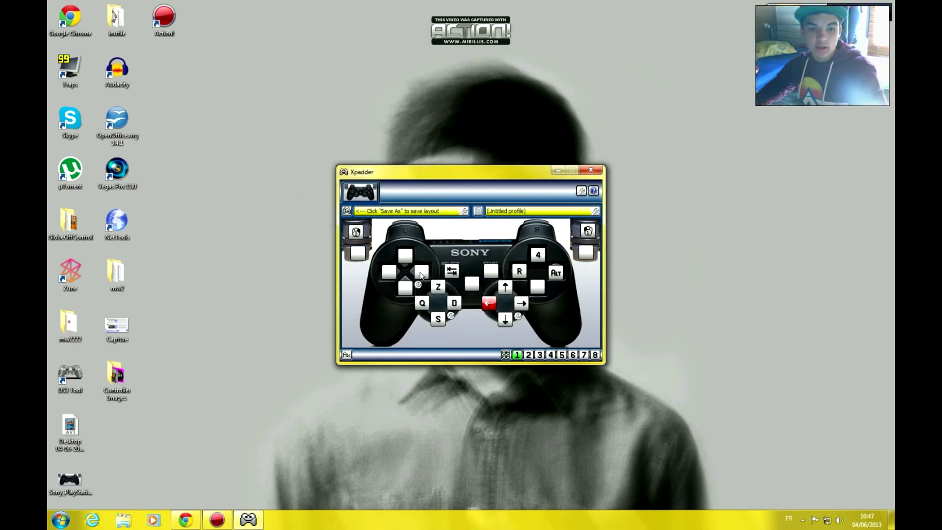
Assign NumPad 4 to the right direction of the DPad
{"action": "left_click", "coordinate": [422, 272]}
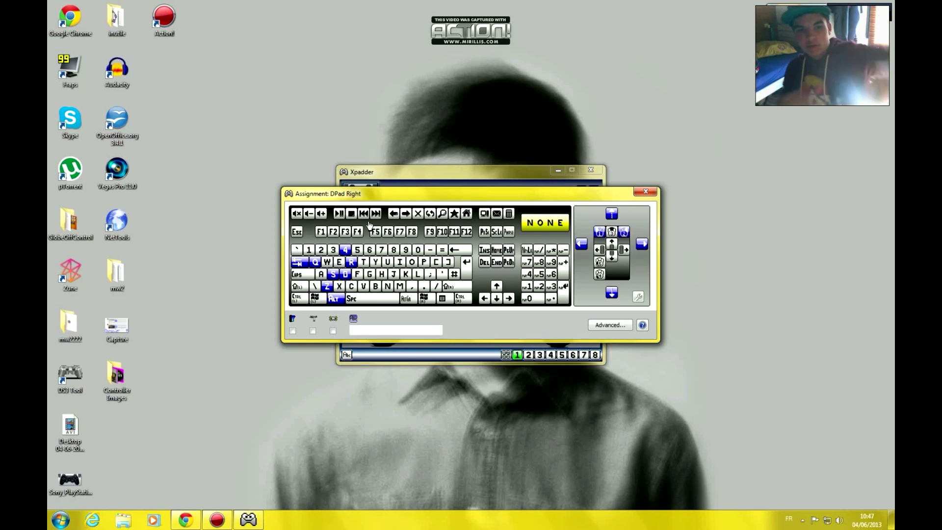
{"action": "left_click", "coordinate": [646, 192]}
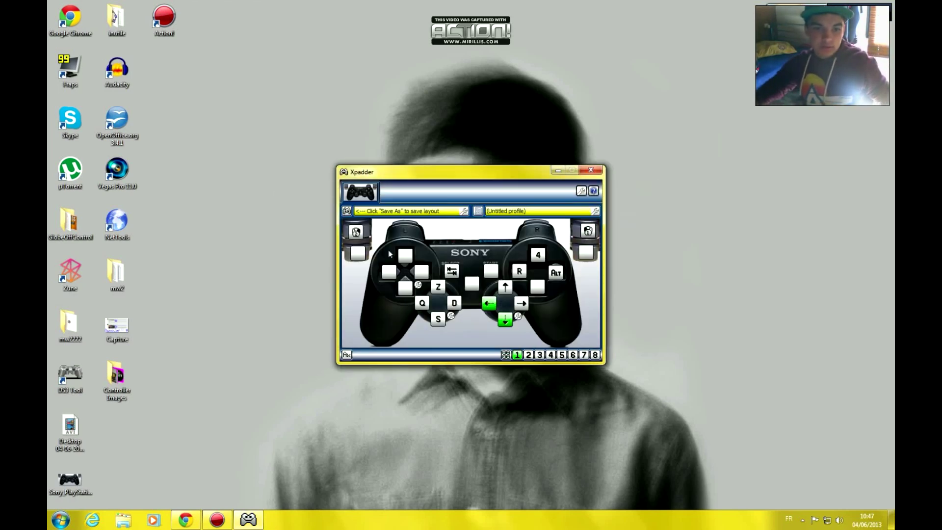
{"action": "left_click", "coordinate": [417, 274]}
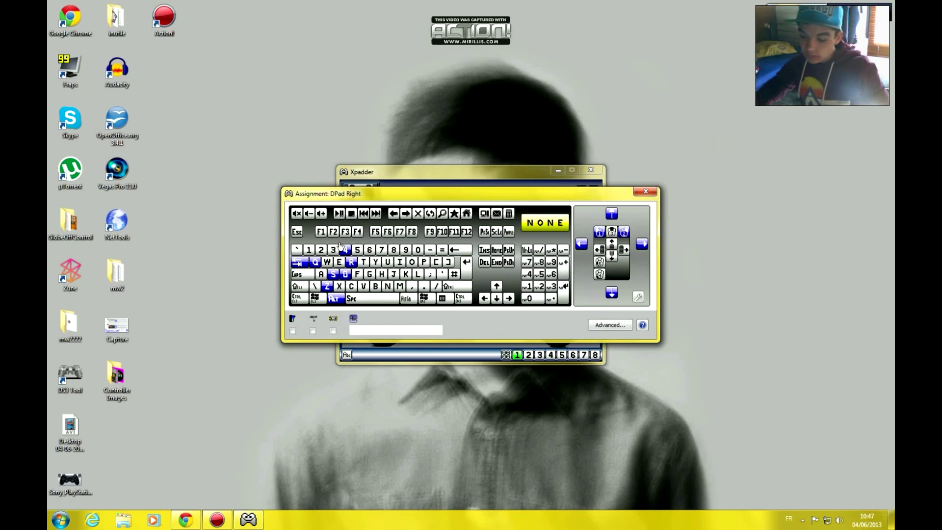
{"action": "key", "text": "KP_4"}
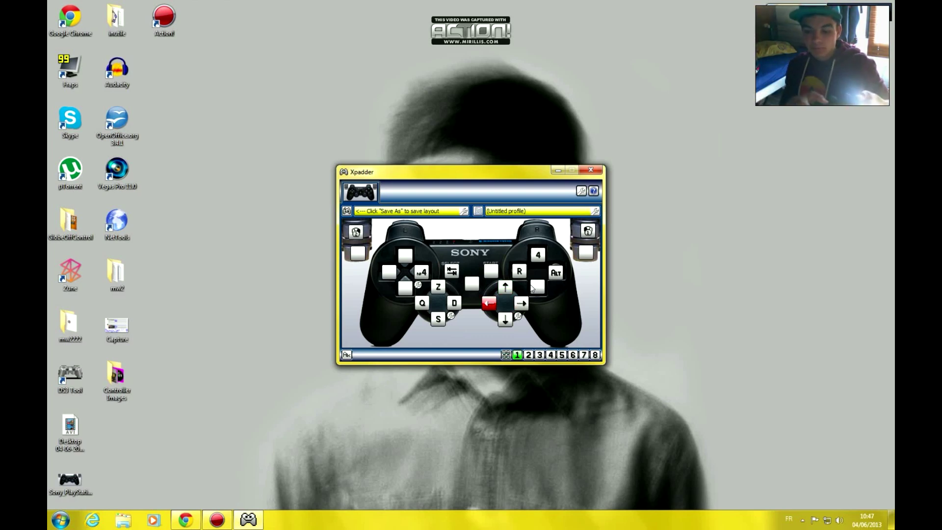
Assign Space to the cross button and Escape to the Start button
{"action": "left_click", "coordinate": [538, 288]}
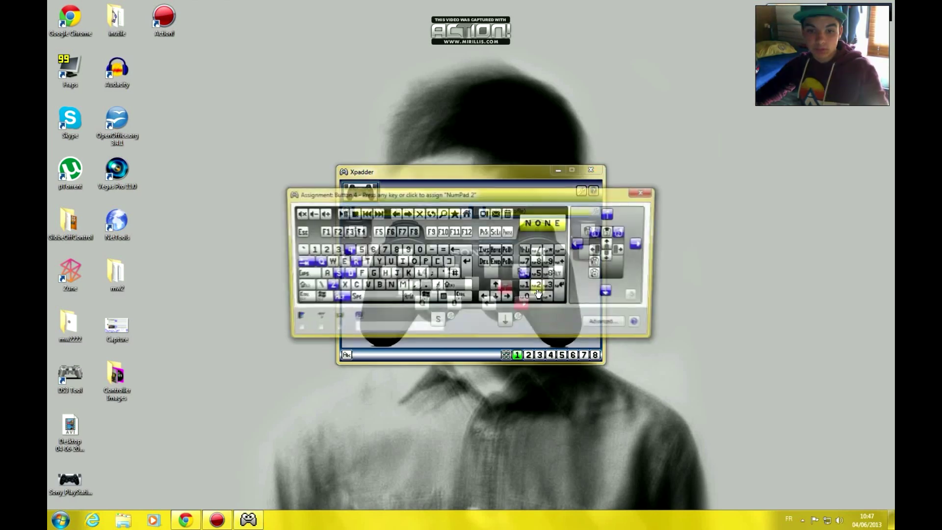
{"action": "left_click", "coordinate": [380, 299]}
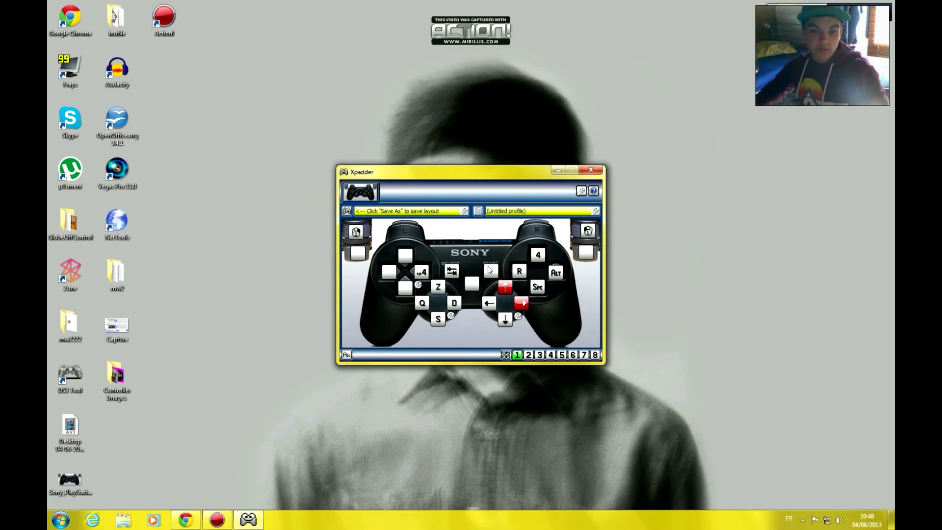
{"action": "left_click", "coordinate": [490, 271]}
{"action": "key", "text": "Escape"}
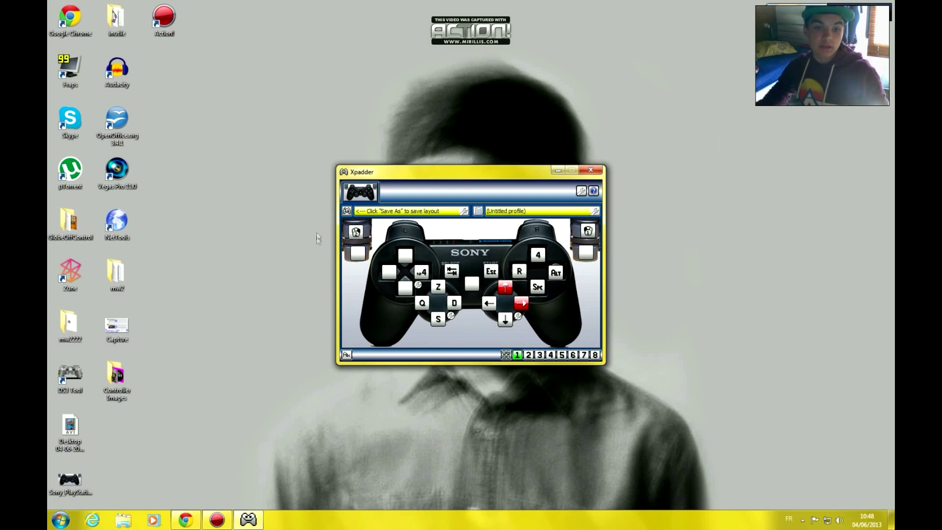
Save the controller layout to the desktop as My MotioninJoy Virtual Game Controller
{"action": "left_click", "coordinate": [348, 212]}
{"action": "left_click", "coordinate": [357, 211]}
{"action": "left_click", "coordinate": [347, 214]}
{"action": "left_click", "coordinate": [354, 227]}
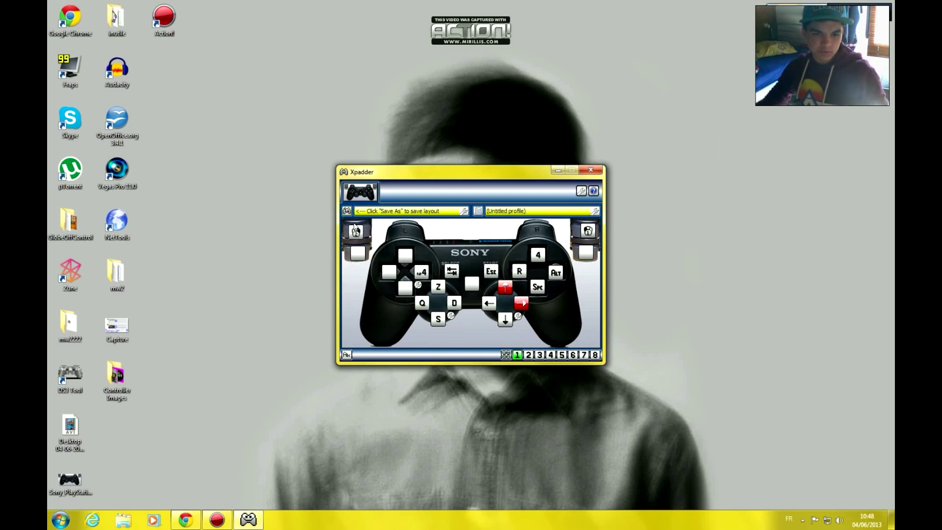
{"action": "left_click", "coordinate": [347, 212]}
{"action": "left_click", "coordinate": [347, 213]}
{"action": "left_click", "coordinate": [347, 212]}
{"action": "left_click", "coordinate": [347, 220]}
{"action": "left_click", "coordinate": [348, 212]}
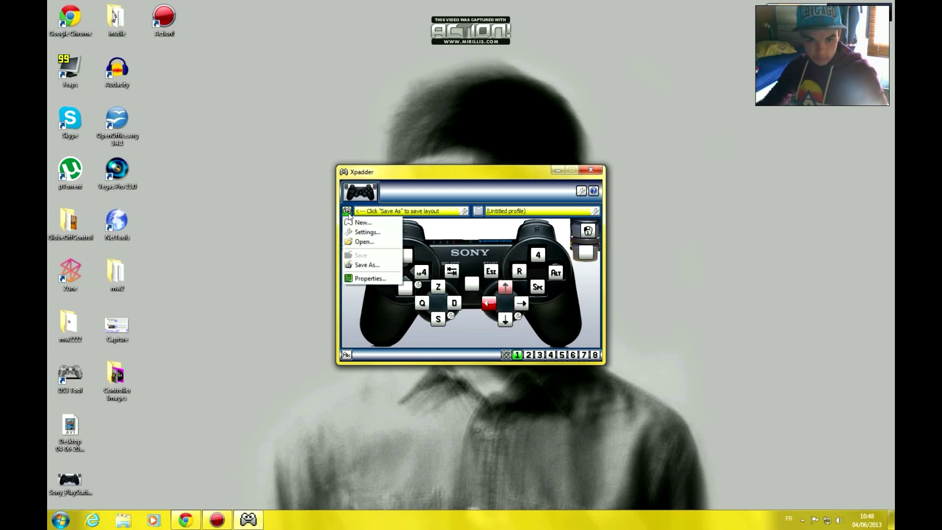
{"action": "left_click", "coordinate": [360, 265]}
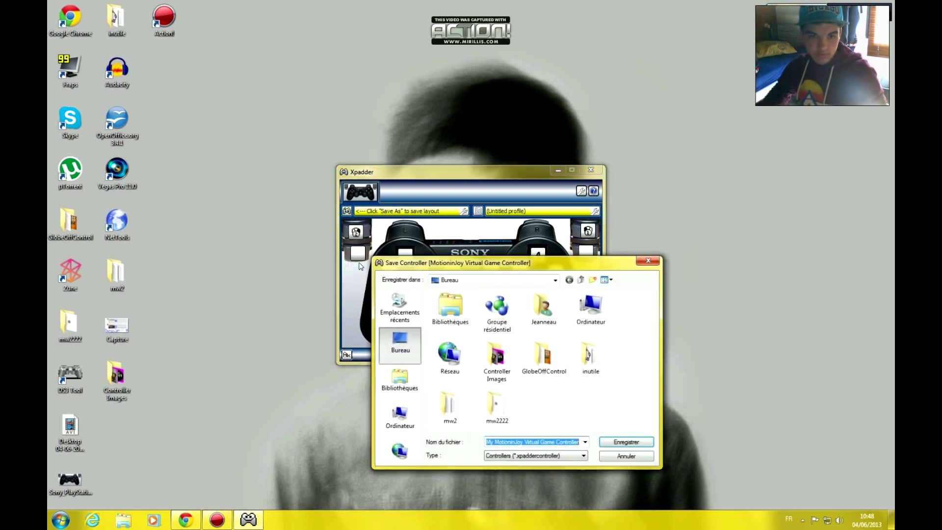
{"action": "left_click", "coordinate": [615, 443]}
{"action": "left_click", "coordinate": [568, 304]}
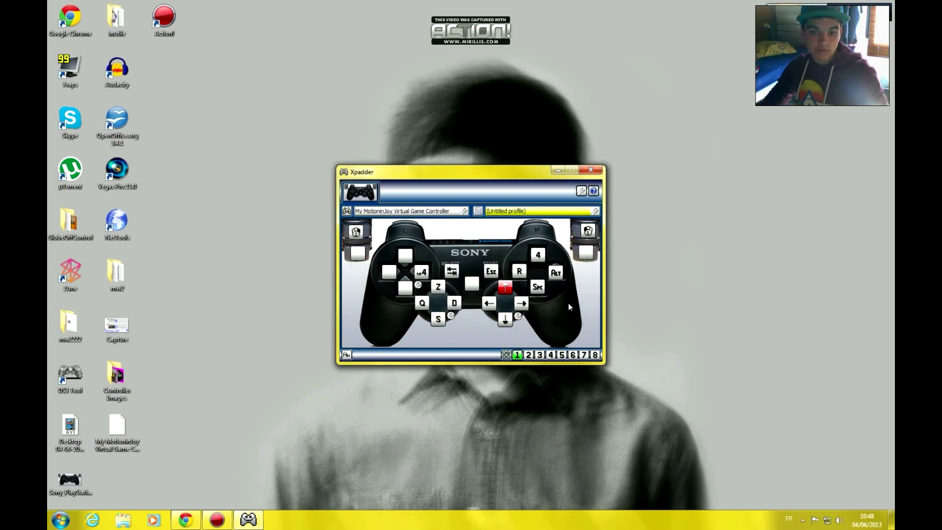
Close Xpadder and move its desktop icon directly below the saved My MotioninJoy Virtual Game Controller file
{"action": "left_click", "coordinate": [590, 170]}
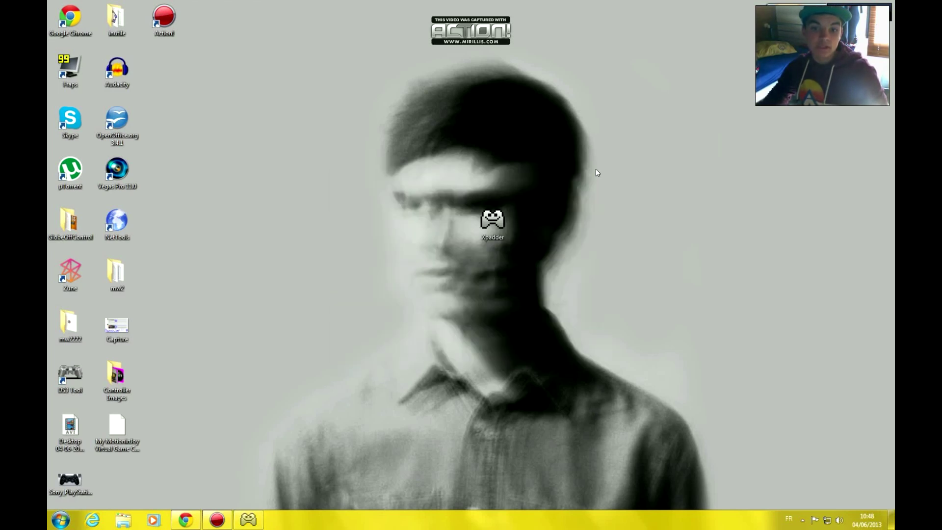
{"action": "left_click", "coordinate": [75, 466]}
{"action": "mouse_move", "coordinate": [75, 467]}
{"action": "left_mouse_down"}
{"action": "mouse_move", "coordinate": [310, 415]}
{"action": "mouse_move", "coordinate": [72, 483]}
{"action": "left_mouse_up"}
{"action": "left_click", "coordinate": [435, 336]}
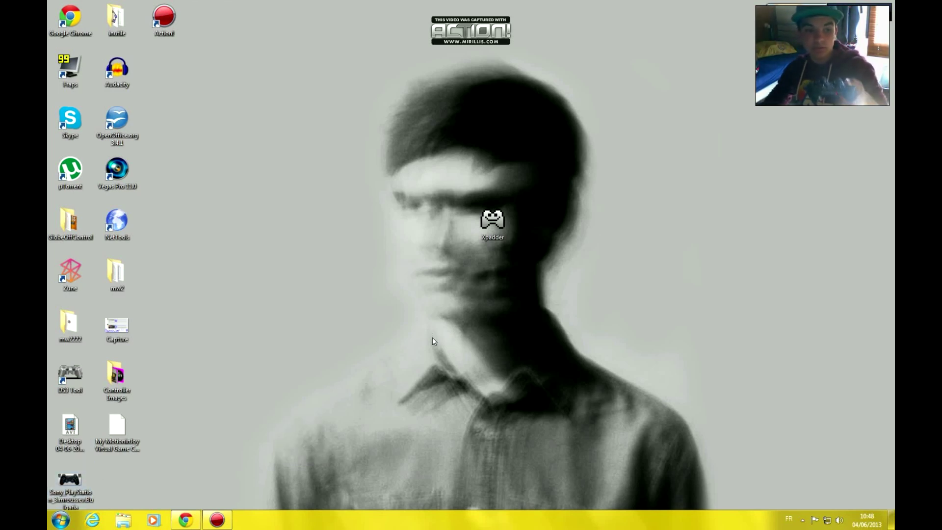
{"action": "left_click_drag", "start_coordinate": [493, 220], "coordinate": [118, 479]}
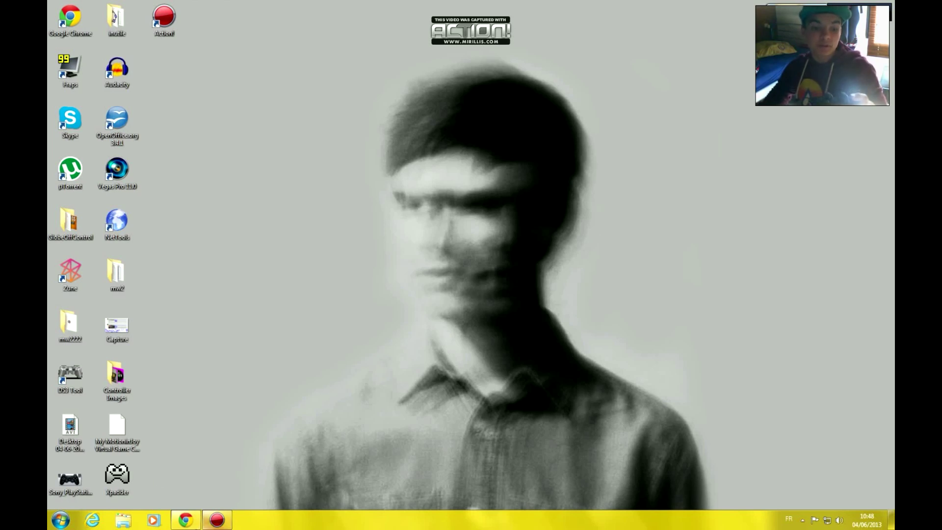
{"action": "left_click", "coordinate": [208, 527]}
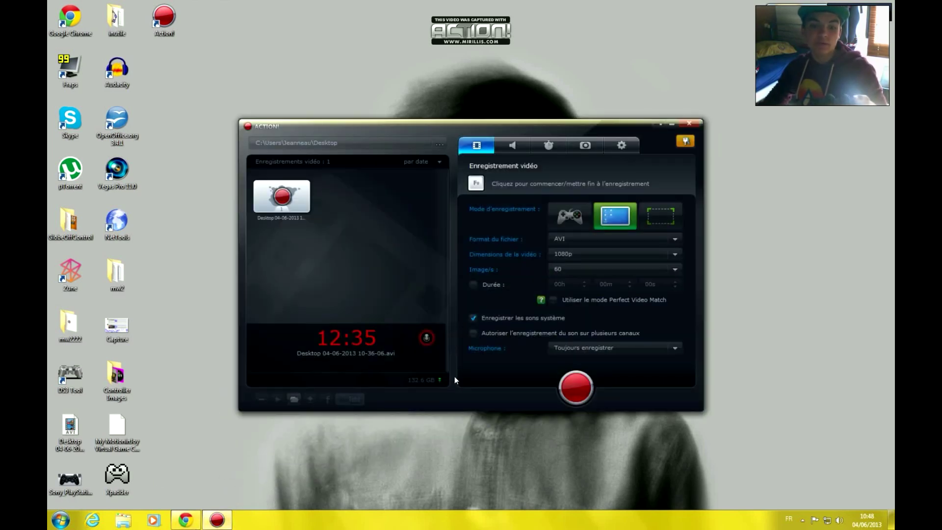